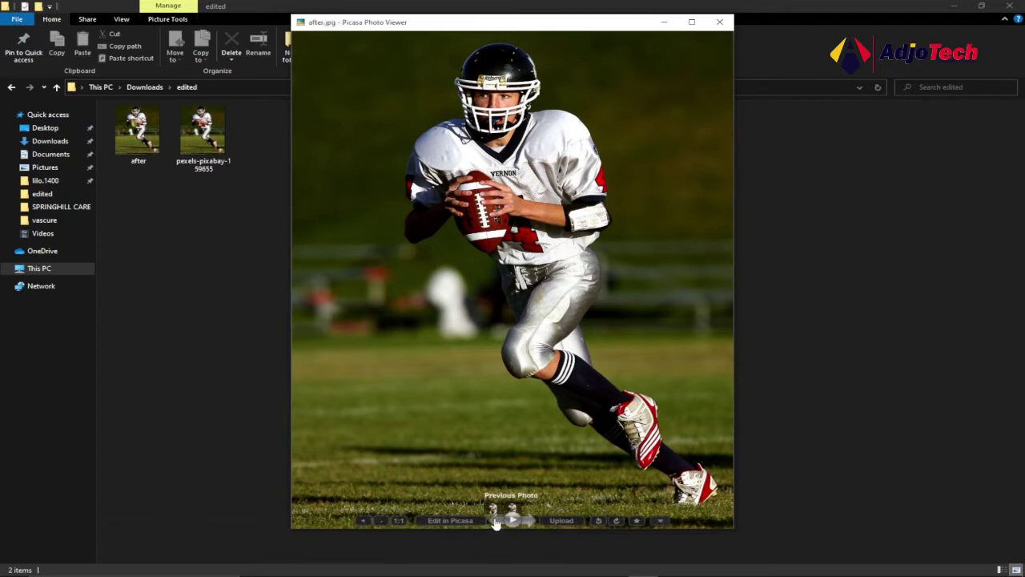
Compare the edited photo after.jpg with the original pexels-pixabay-159655.jpg, and close the photo viewer
{"action": "left_click", "coordinate": [495, 520]}
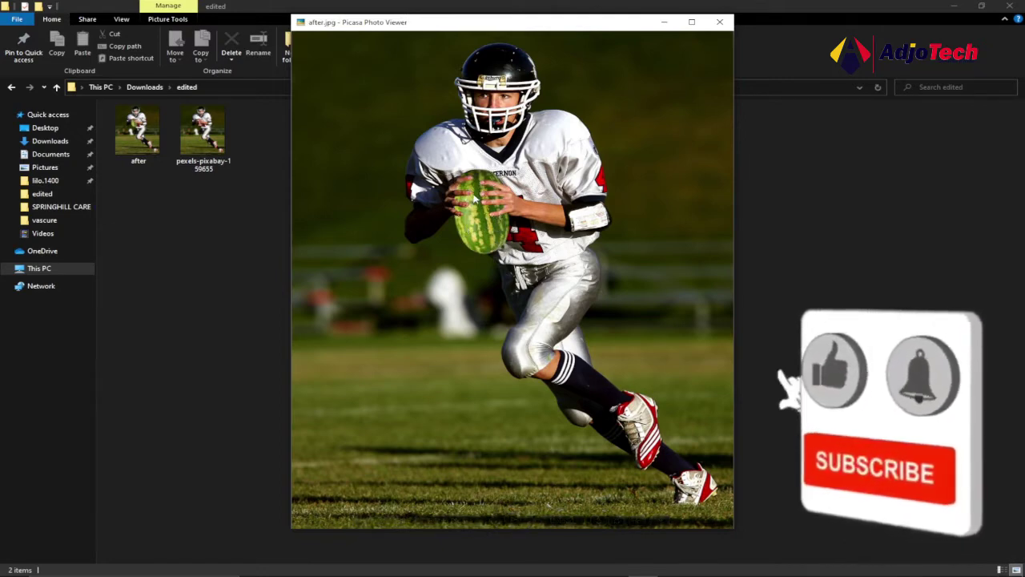
{"action": "left_click", "coordinate": [527, 522]}
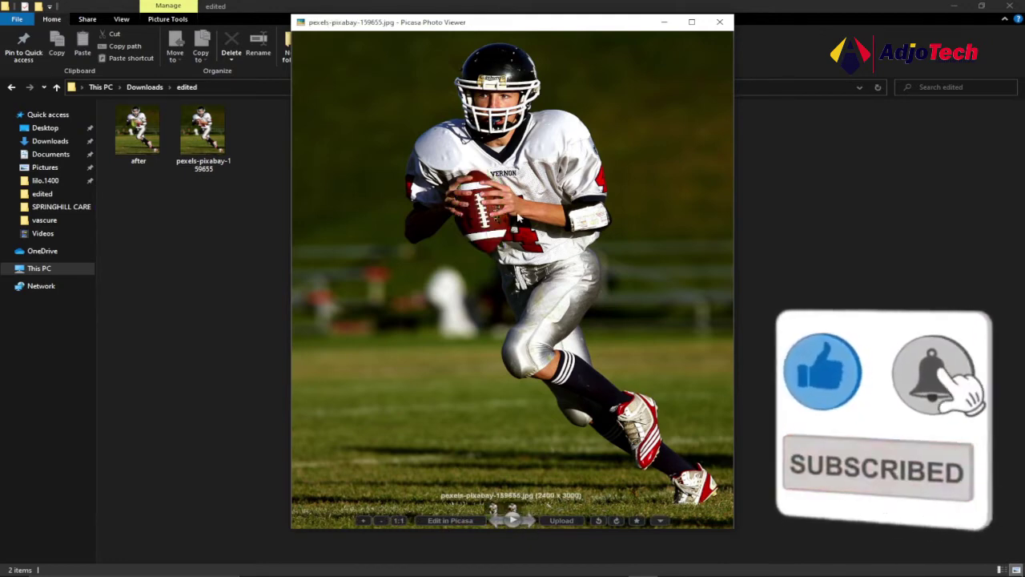
{"action": "left_click", "coordinate": [499, 519]}
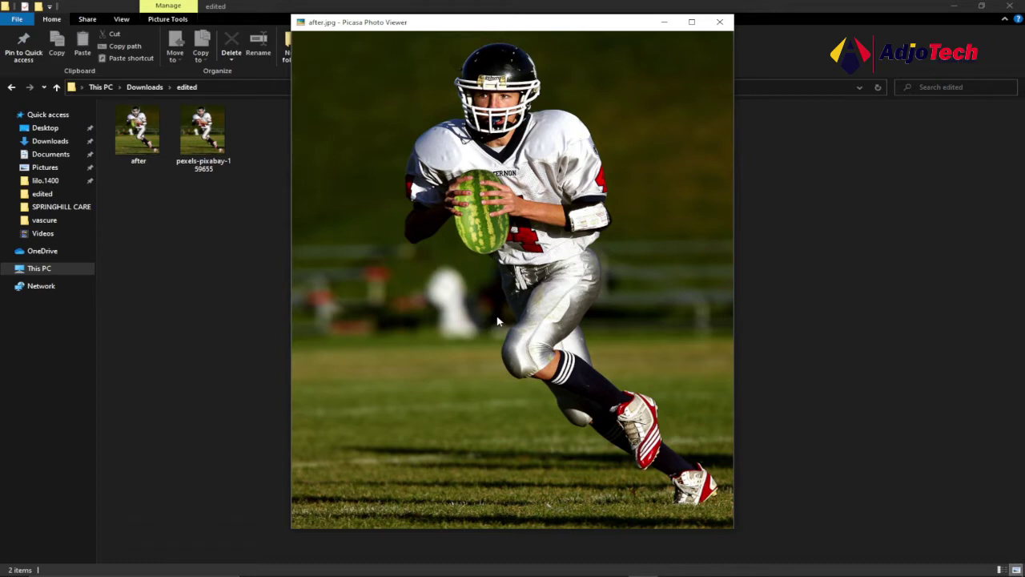
{"action": "mouse_move", "coordinate": [506, 518]}
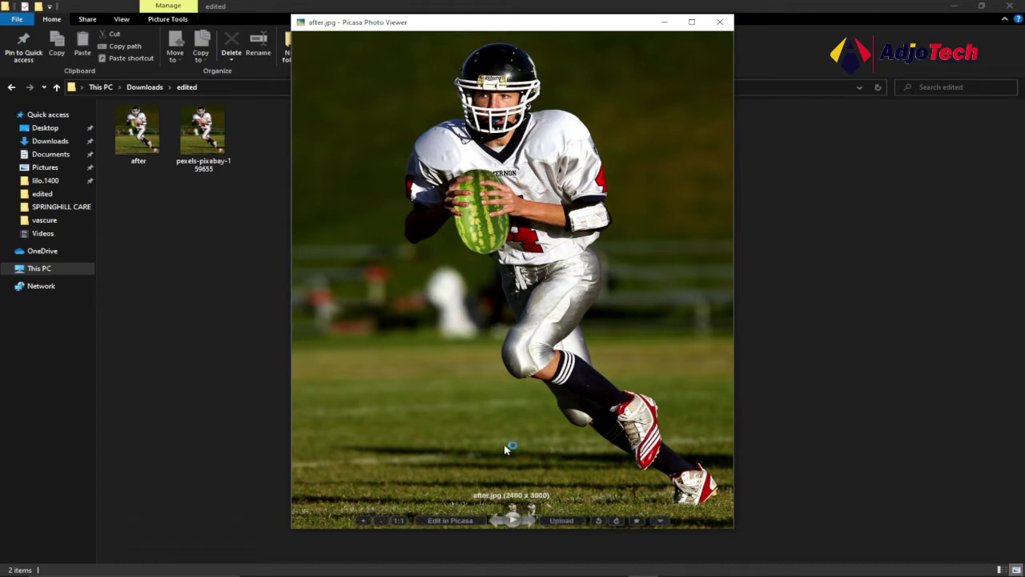
{"action": "left_click", "coordinate": [720, 22]}
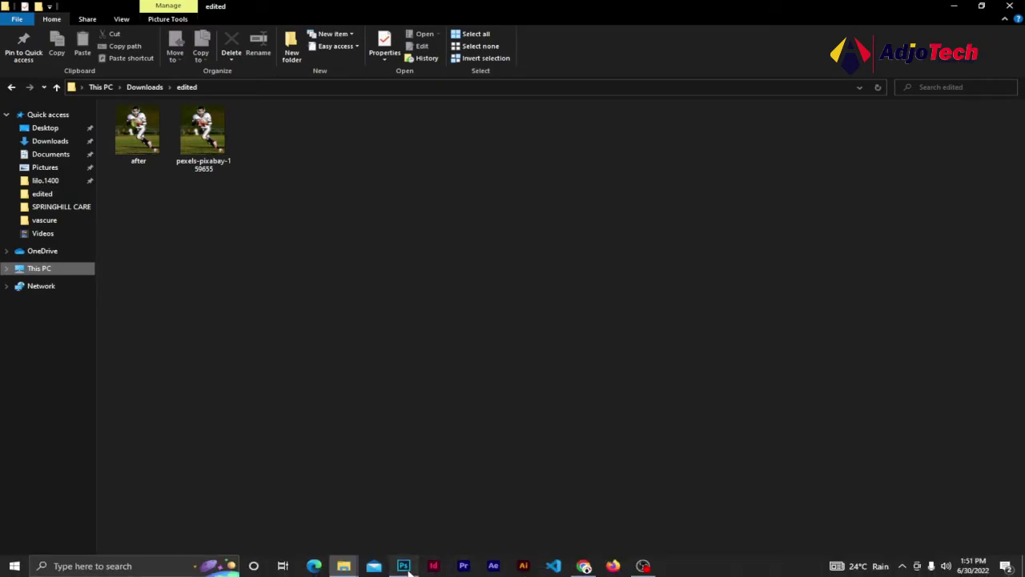
Open the original football player photo pexels-pixabay-159655 from the edited folder in Photoshop
{"action": "left_click", "coordinate": [404, 566]}
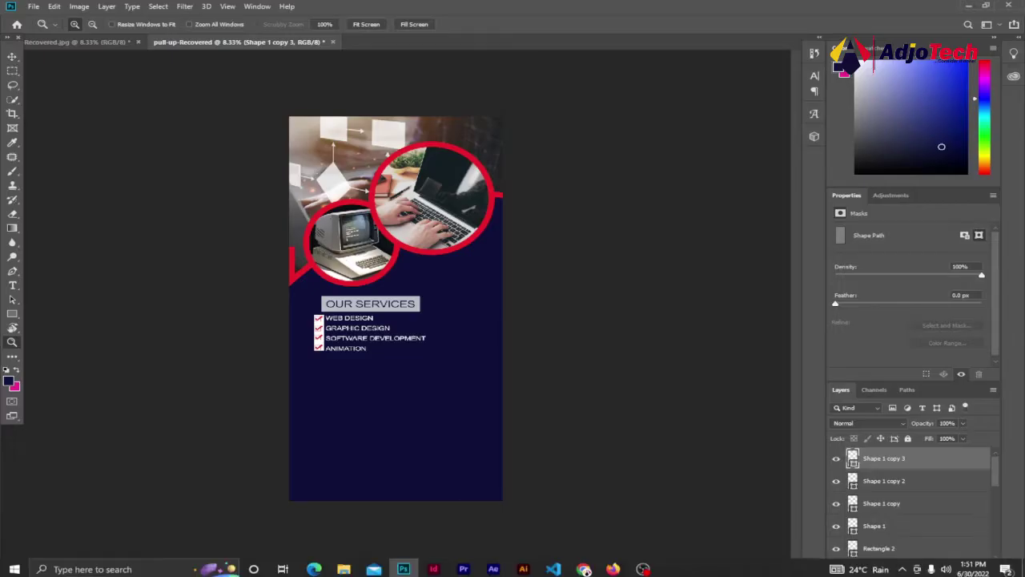
{"action": "mouse_move", "coordinate": [344, 565]}
{"action": "left_click", "coordinate": [278, 530]}
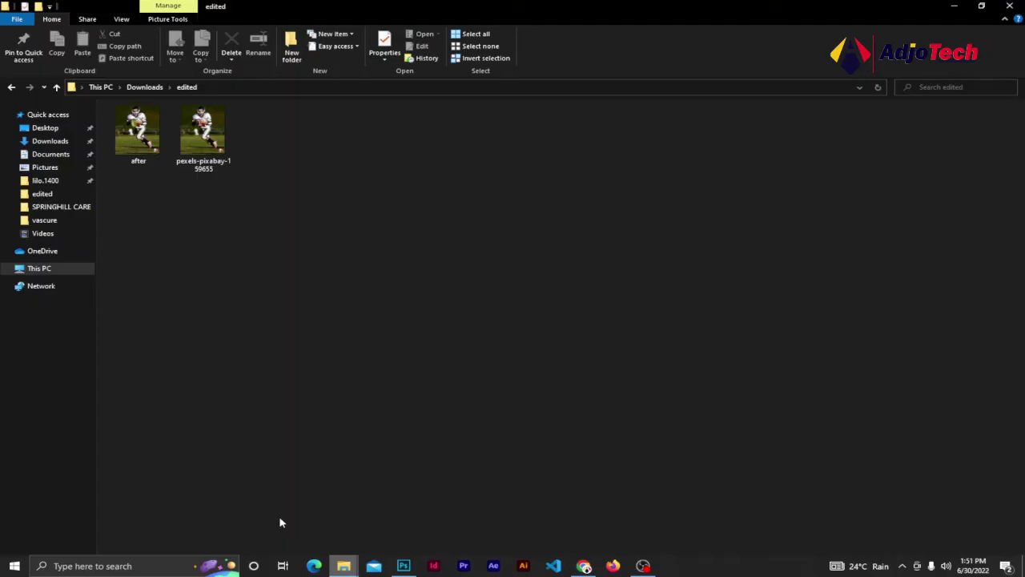
{"action": "double_click", "coordinate": [213, 142]}
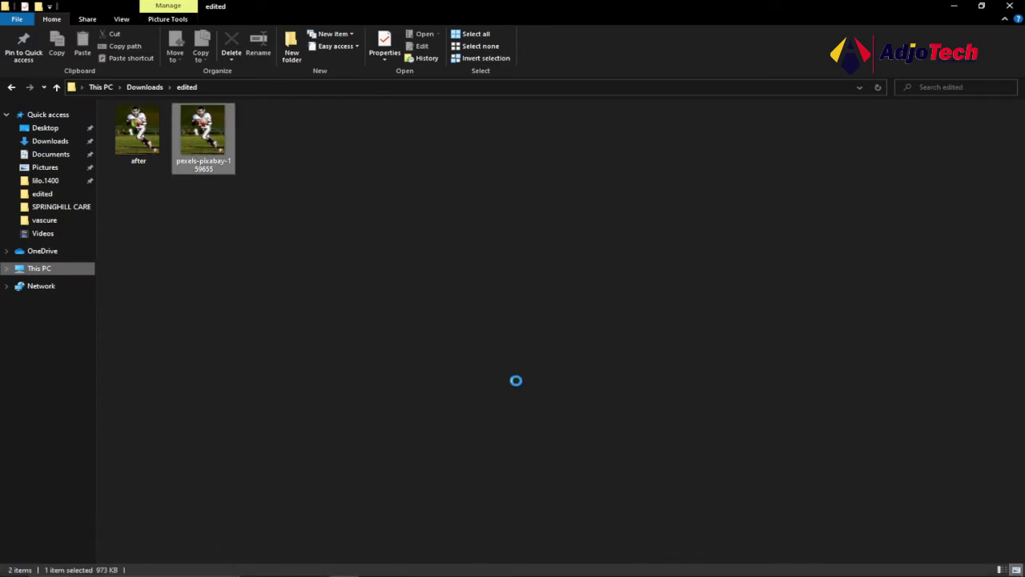
{"action": "left_click_drag", "start_coordinate": [392, 342], "coordinate": [406, 566]}
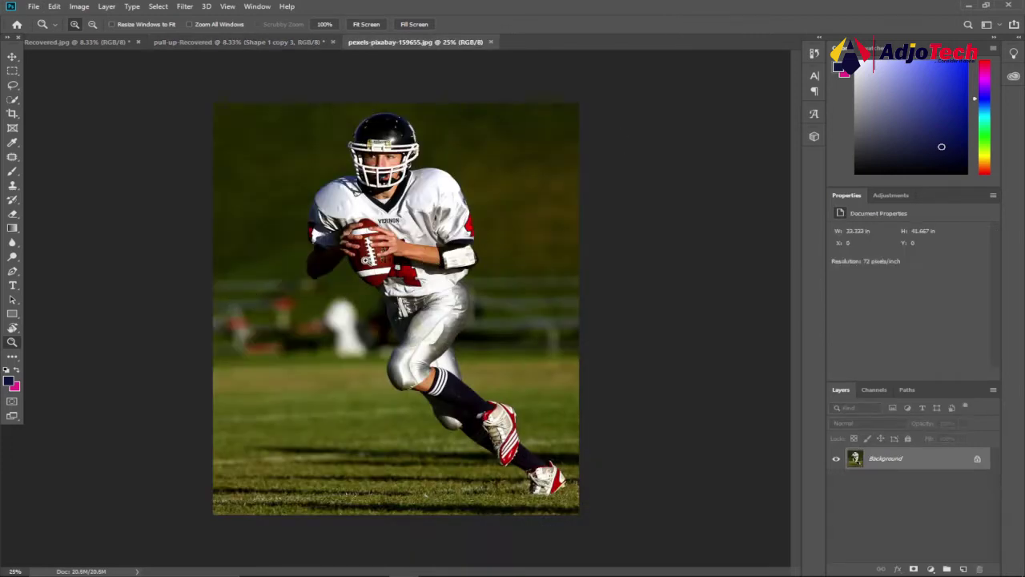
{"action": "left_click", "coordinate": [367, 258]}
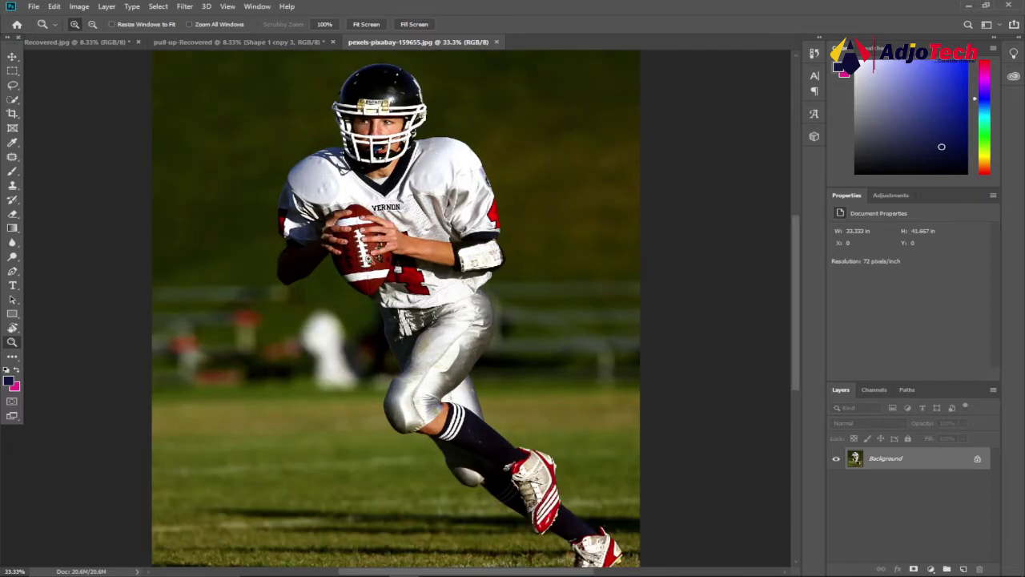
{"action": "left_click", "coordinate": [364, 254]}
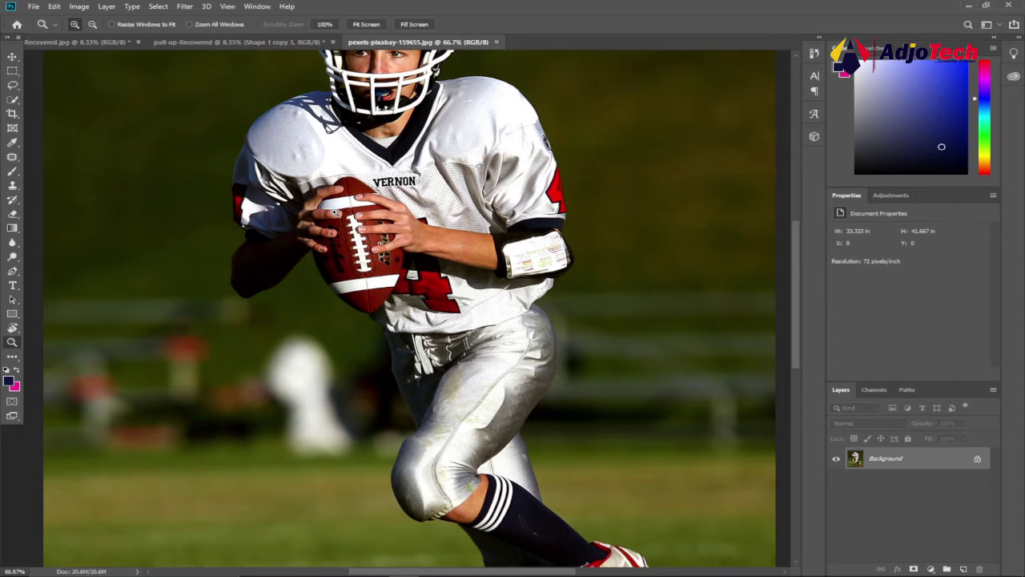
{"action": "left_click", "coordinate": [336, 214]}
{"action": "left_click", "coordinate": [349, 235]}
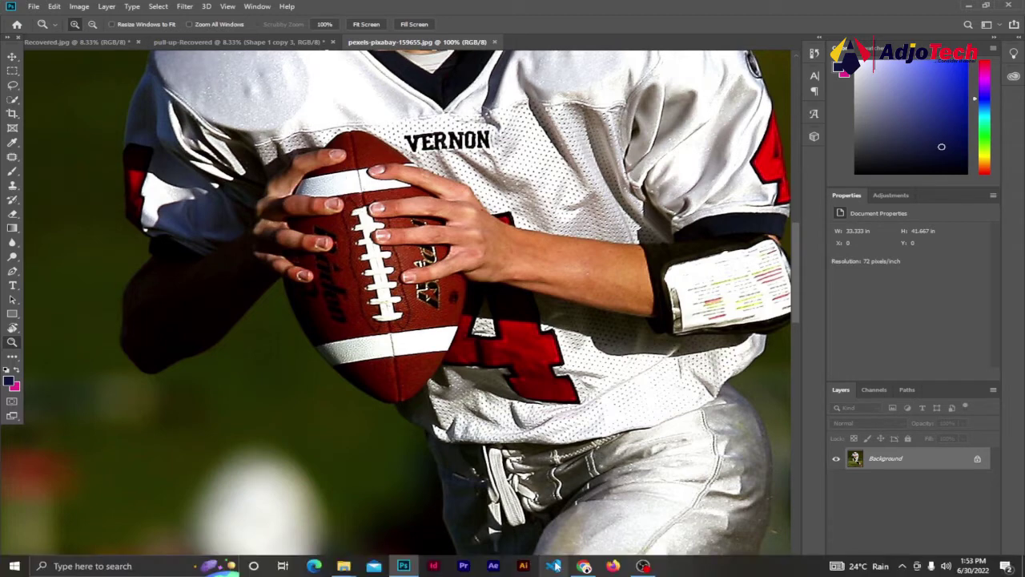
Open the watermelon PNG from the Downloads folder in Photoshop as a separate document
{"action": "left_click", "coordinate": [585, 566]}
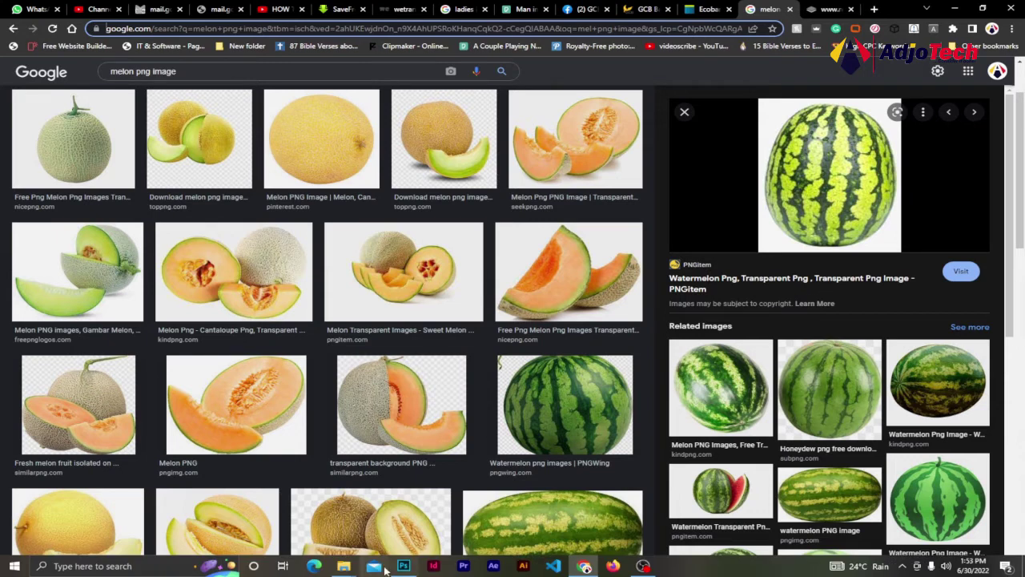
{"action": "mouse_move", "coordinate": [343, 566]}
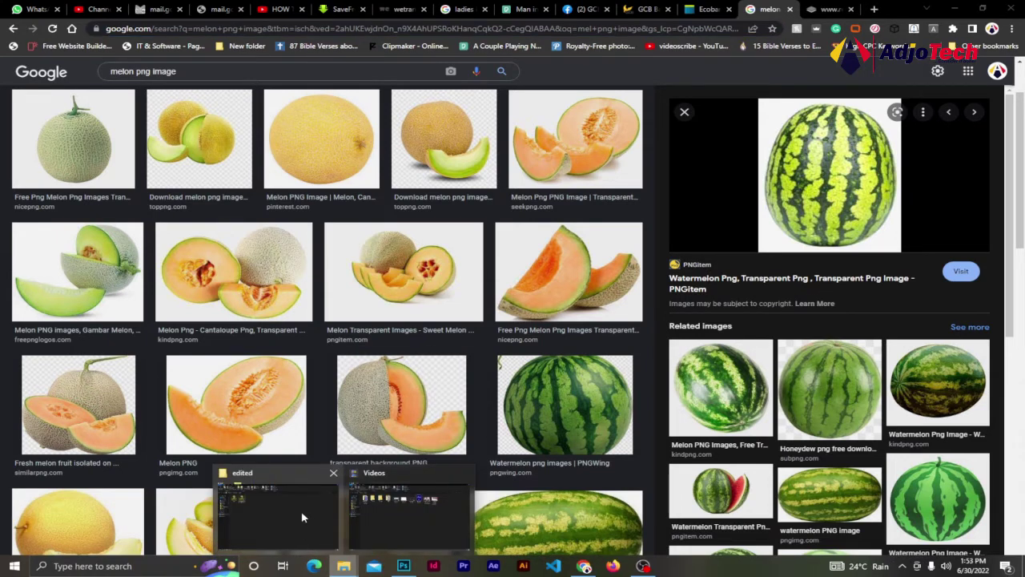
{"action": "left_click", "coordinate": [301, 518]}
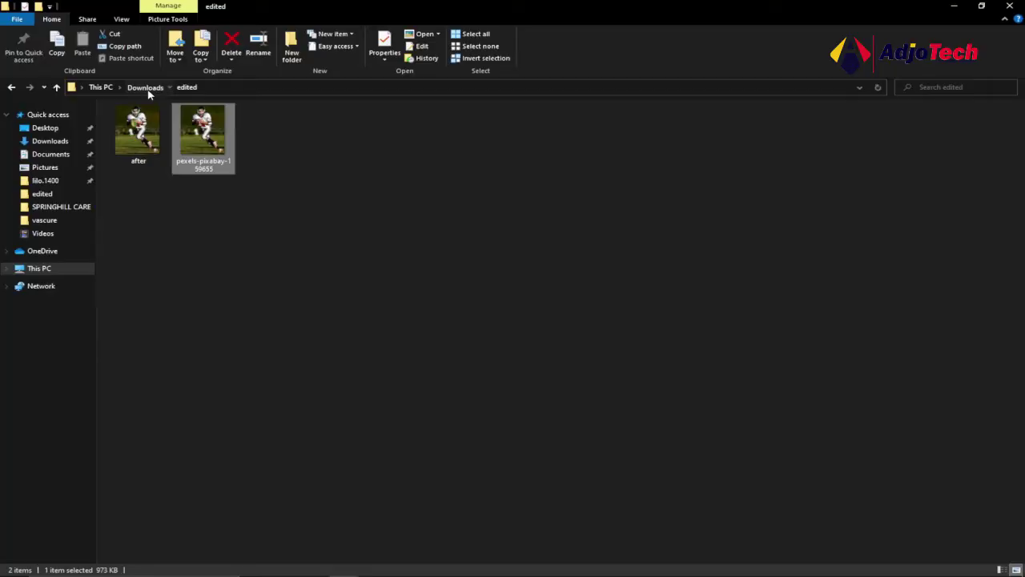
{"action": "left_click", "coordinate": [145, 87]}
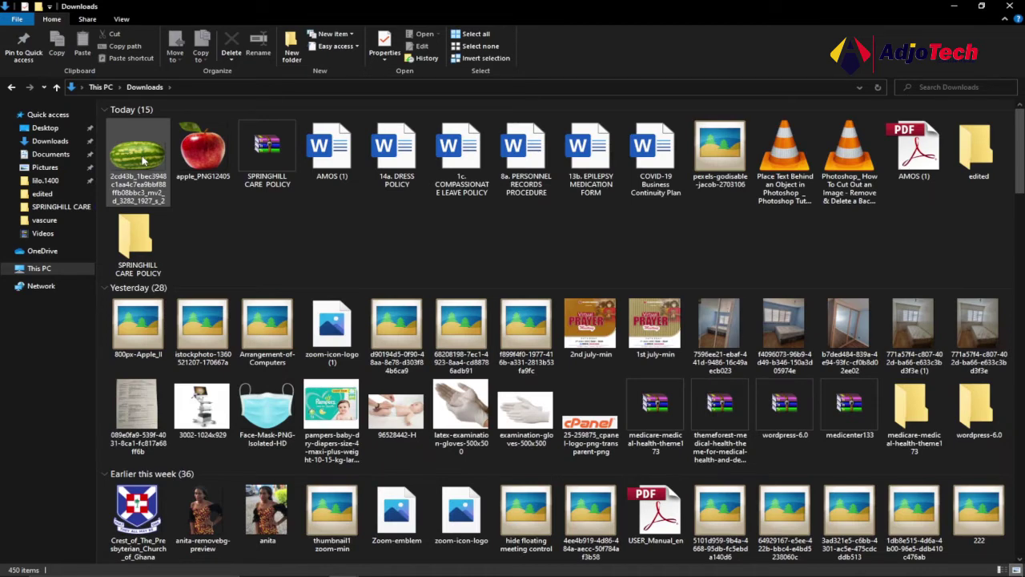
{"action": "left_click", "coordinate": [142, 161]}
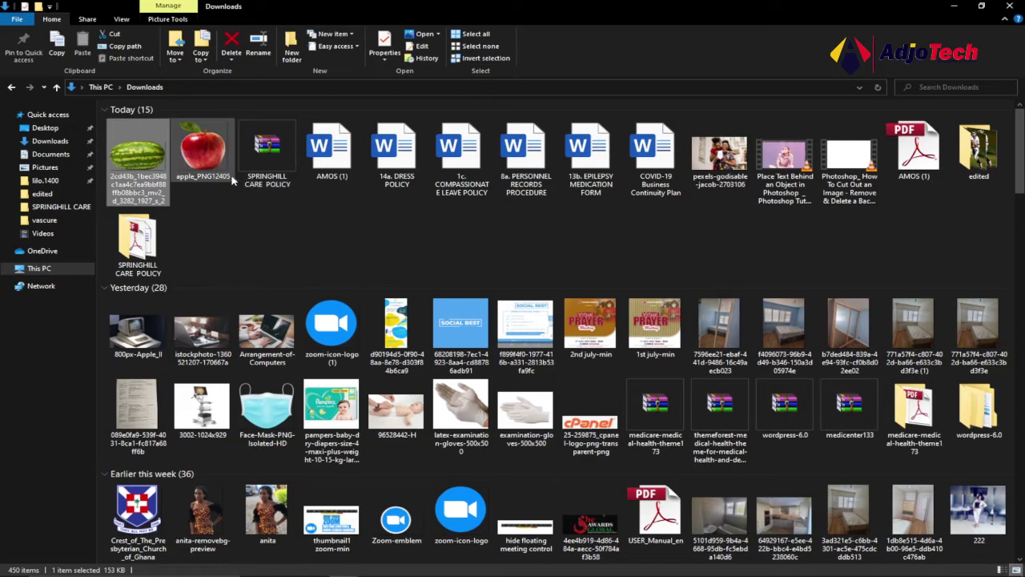
{"action": "left_click_drag", "start_coordinate": [134, 164], "coordinate": [418, 570]}
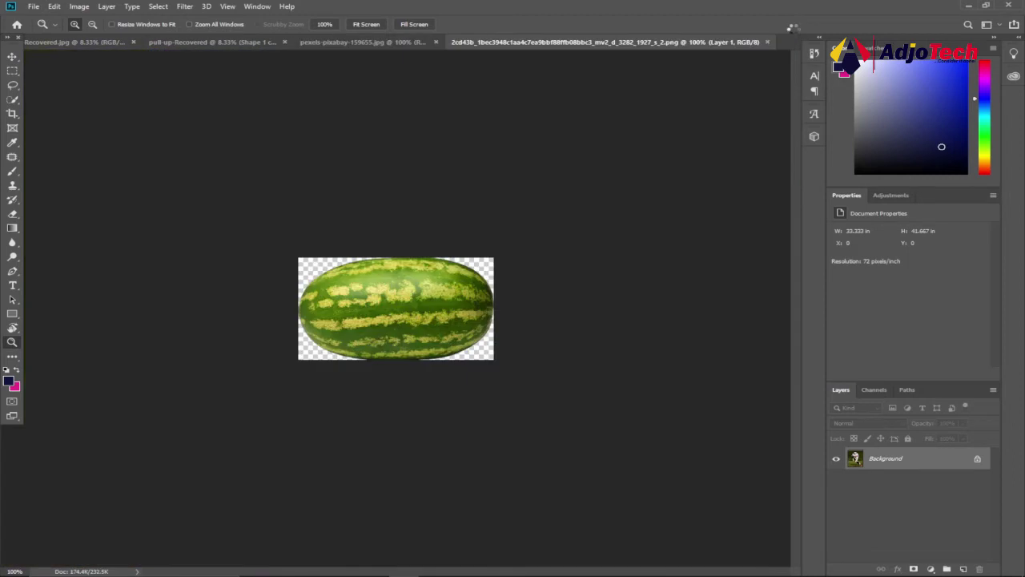
{"action": "left_click", "coordinate": [408, 311]}
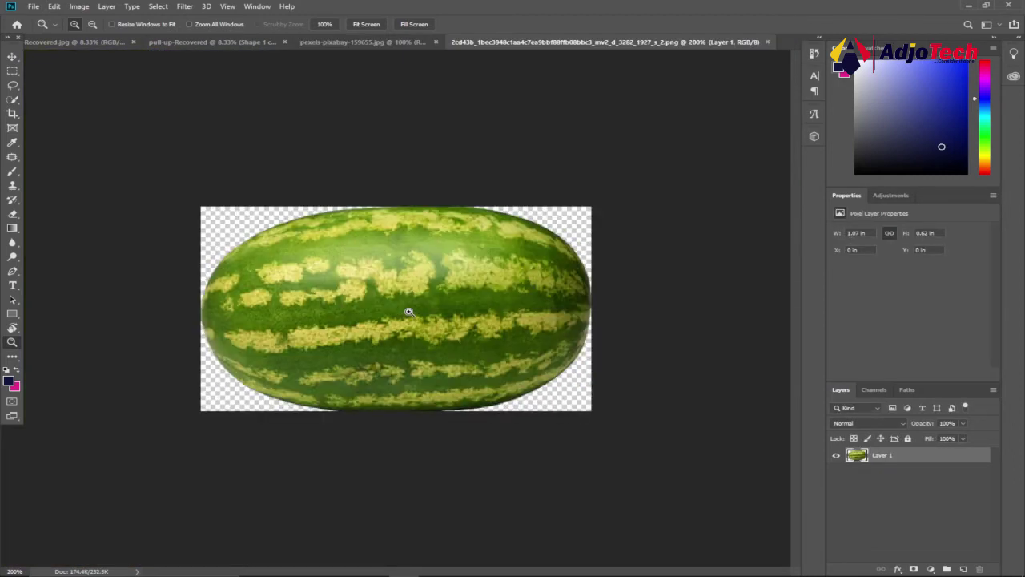
Return to the football player photo and convert its locked Background into a normal layer named Layer 0
{"action": "left_click", "coordinate": [366, 41]}
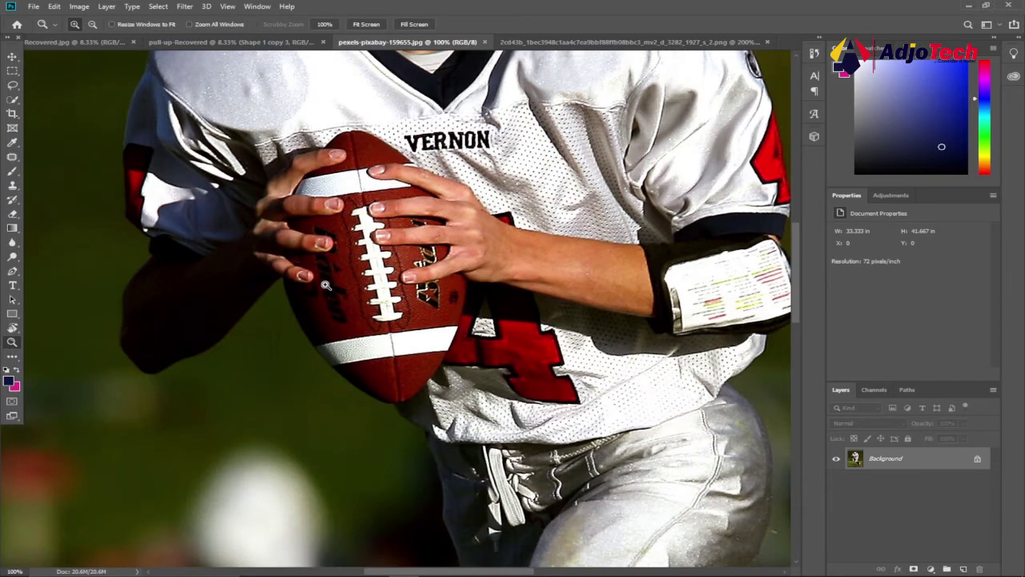
{"action": "left_click", "coordinate": [326, 284]}
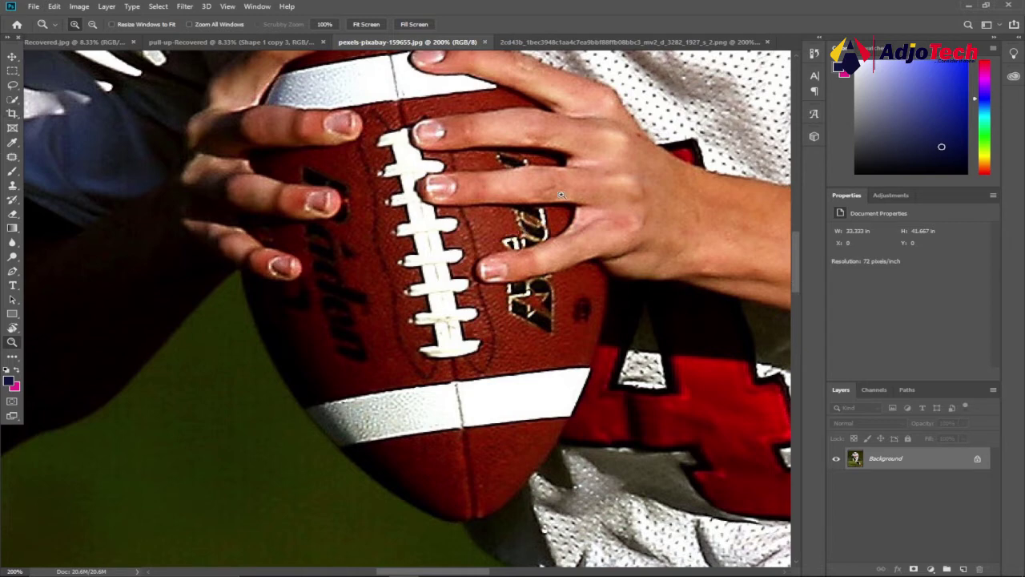
{"action": "left_click_drag", "start_coordinate": [794, 273], "coordinate": [794, 259]}
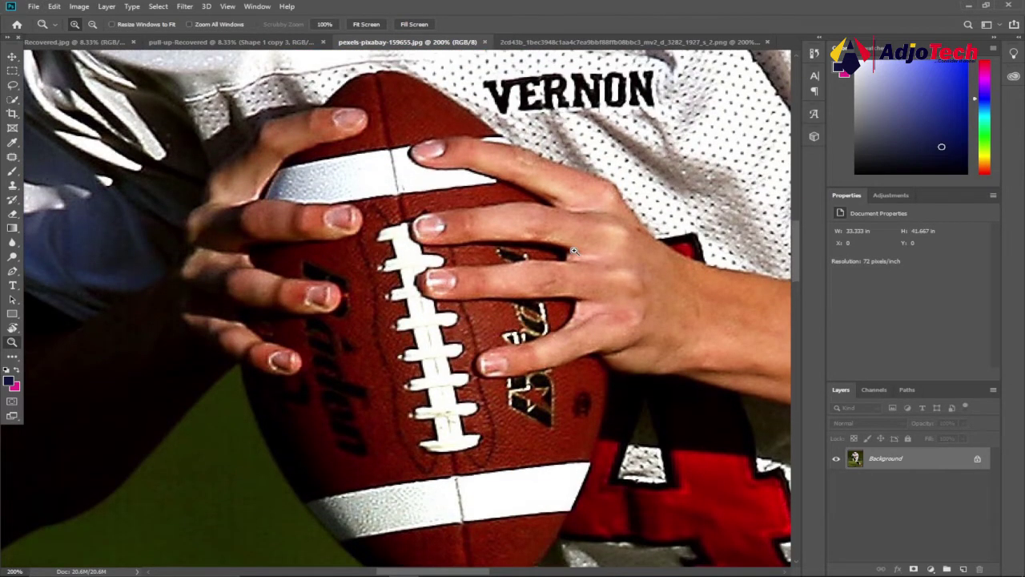
{"action": "double_click", "coordinate": [933, 454]}
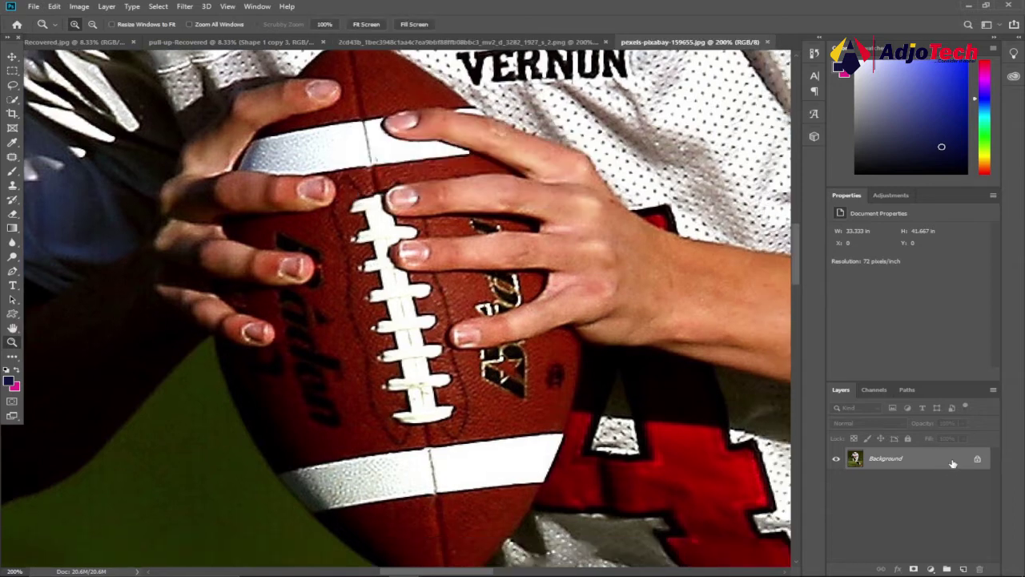
{"action": "double_click", "coordinate": [953, 461]}
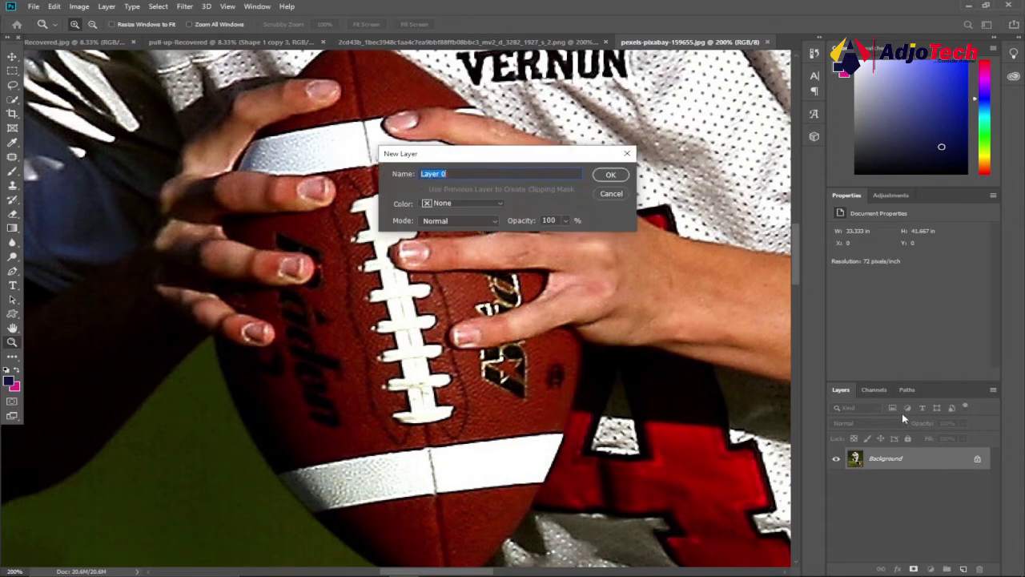
{"action": "left_click", "coordinate": [610, 173]}
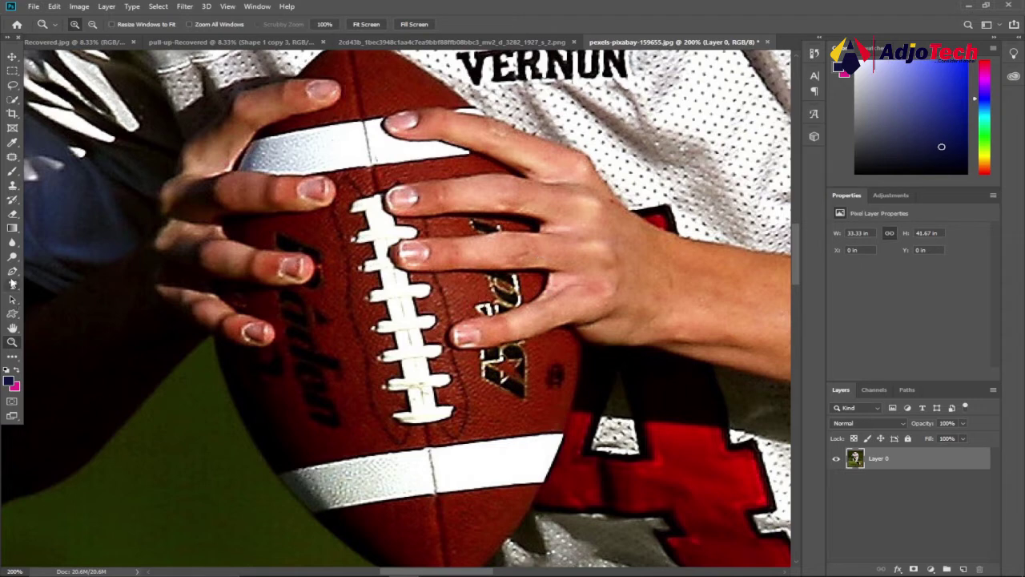
Start a Pen tool path beneath the wrist and trace the hand's lower edge to the little finger's tip
{"action": "left_click", "coordinate": [13, 271]}
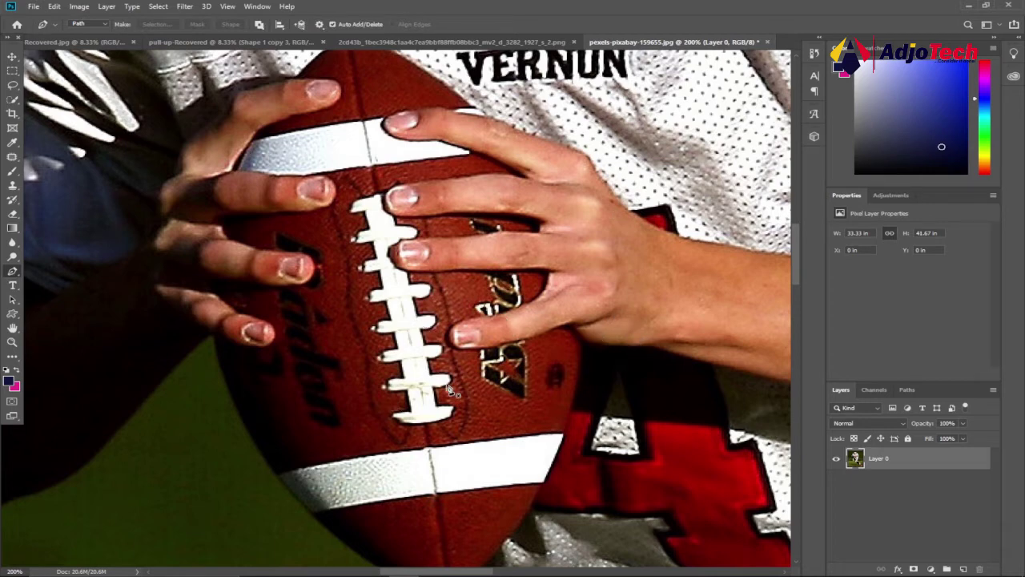
{"action": "left_click", "coordinate": [646, 347]}
{"action": "left_click", "coordinate": [571, 327]}
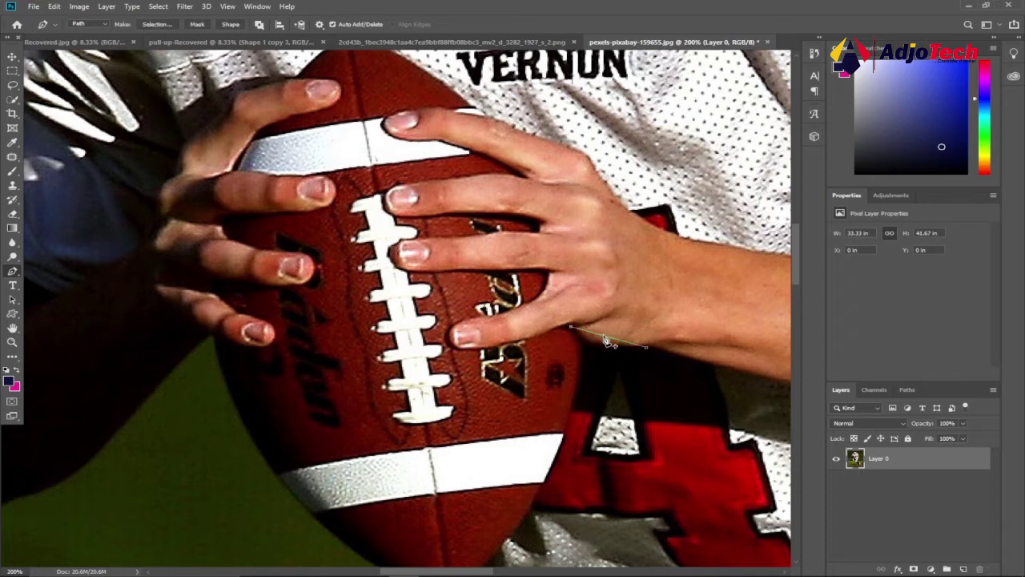
{"action": "left_click_drag", "start_coordinate": [604, 336], "coordinate": [590, 342]}
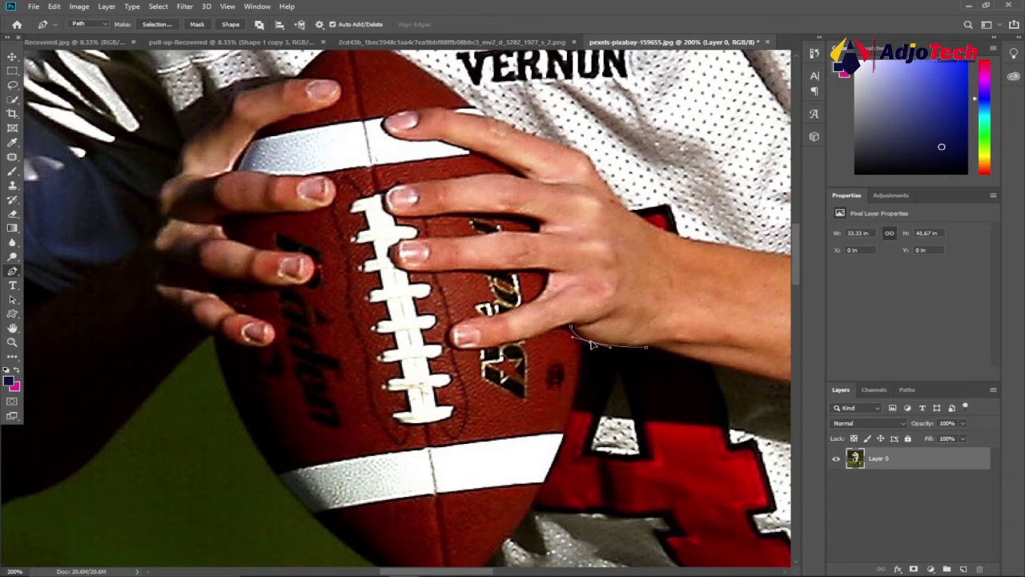
{"action": "left_click", "coordinate": [450, 338]}
{"action": "left_click_drag", "start_coordinate": [486, 337], "coordinate": [466, 351]}
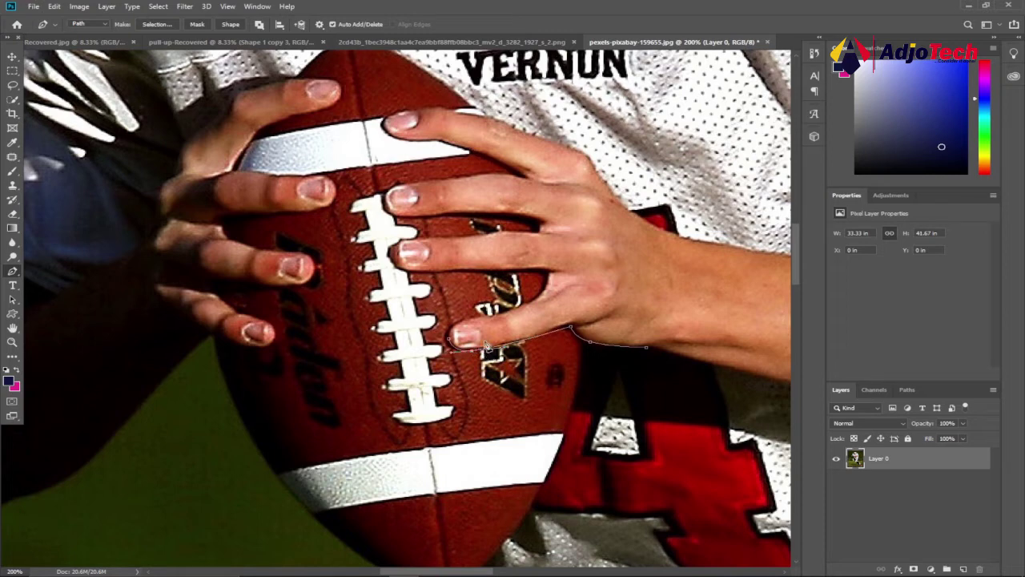
Continue the path around the little fingertip and along its upper edge to the gap below the ring finger
{"action": "left_click", "coordinate": [536, 302]}
{"action": "left_click", "coordinate": [469, 331]}
{"action": "left_click_drag", "start_coordinate": [468, 332], "coordinate": [457, 323]}
{"action": "left_click", "coordinate": [472, 350]}
{"action": "left_click", "coordinate": [552, 275]}
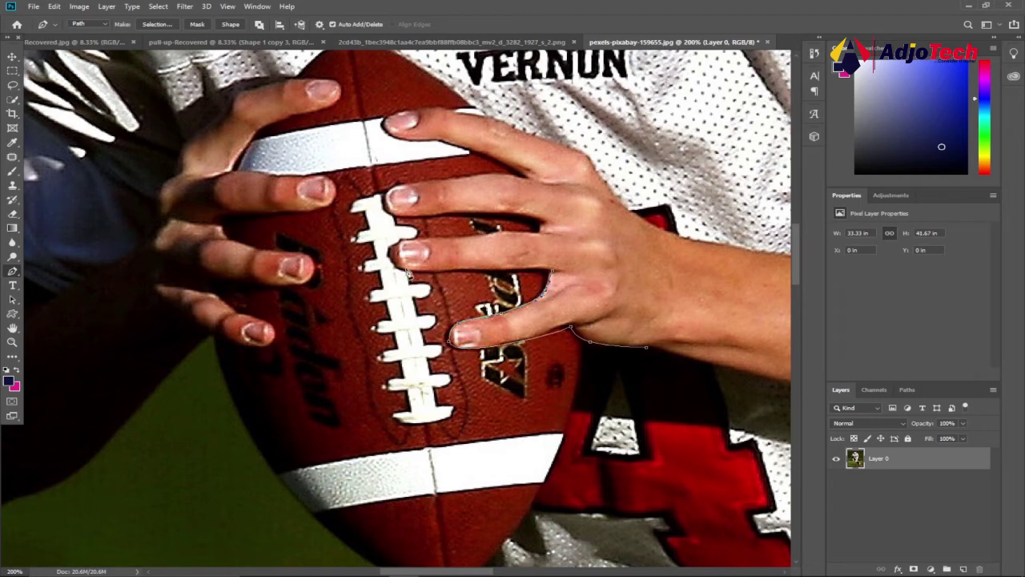
Trace the path around the ring finger and along the underside of the middle finger, curving it to the skin edge
{"action": "left_click", "coordinate": [392, 254]}
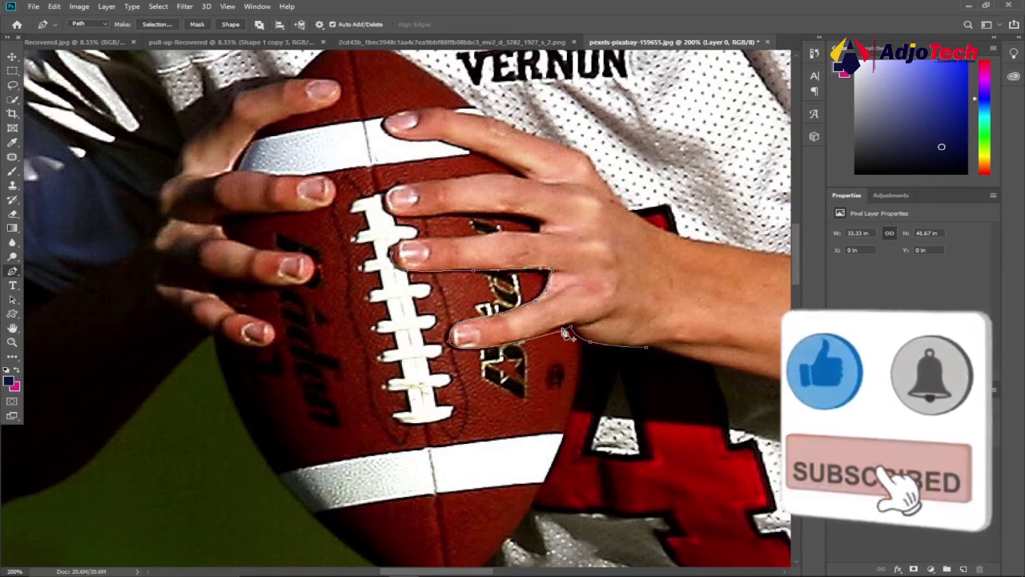
{"action": "left_click", "coordinate": [542, 233]}
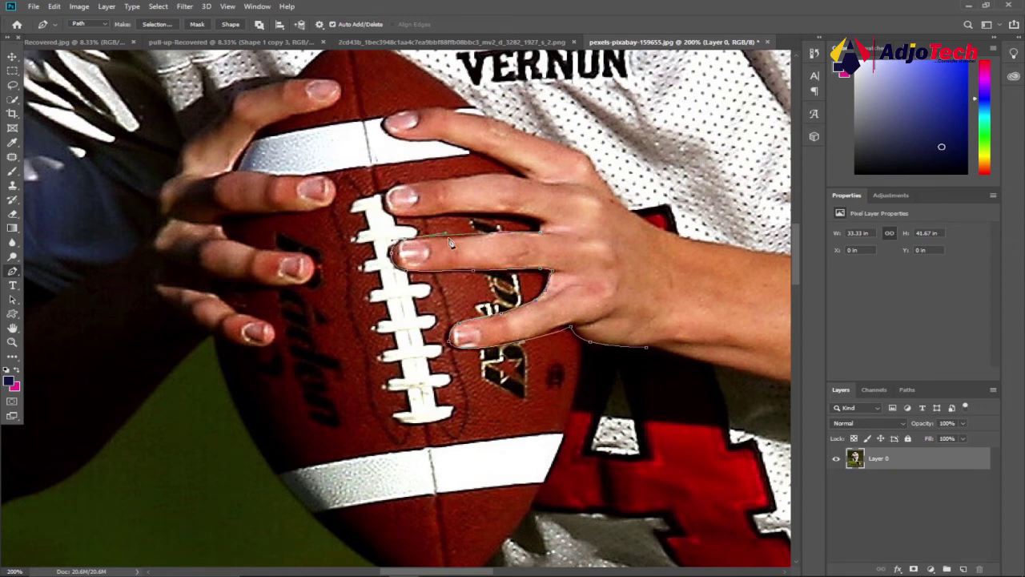
{"action": "left_click_drag", "start_coordinate": [445, 233], "coordinate": [461, 239]}
{"action": "left_click", "coordinate": [394, 217]}
{"action": "left_click", "coordinate": [500, 227]}
{"action": "mouse_move", "coordinate": [499, 228]}
{"action": "left_mouse_down"}
{"action": "mouse_move", "coordinate": [526, 215]}
{"action": "mouse_move", "coordinate": [504, 232]}
{"action": "left_mouse_up"}
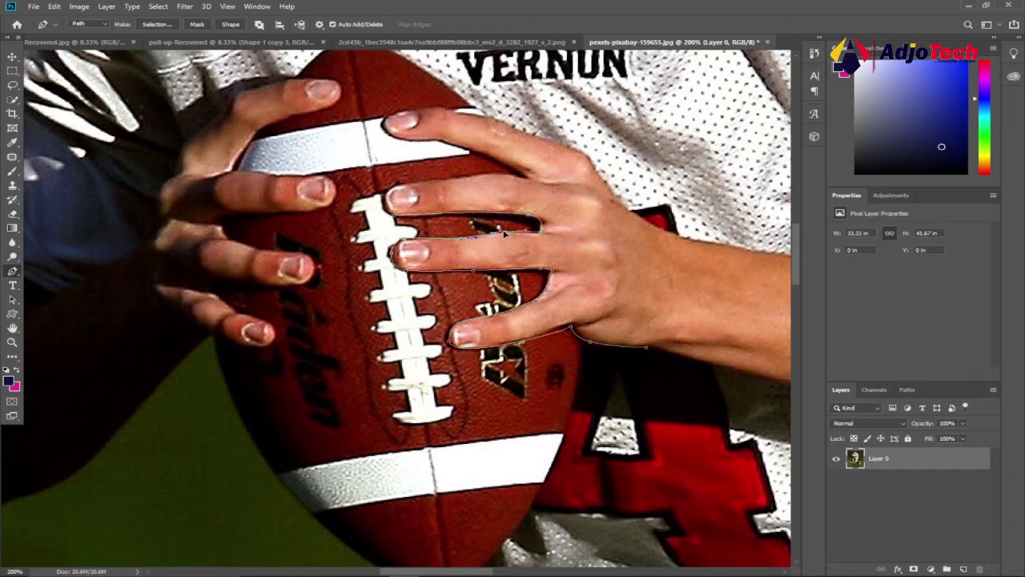
Extend the path along the middle finger's upper edge and refit the anchor at the little finger's base
{"action": "left_click", "coordinate": [443, 185]}
{"action": "left_click", "coordinate": [571, 330]}
{"action": "left_click", "coordinate": [525, 180]}
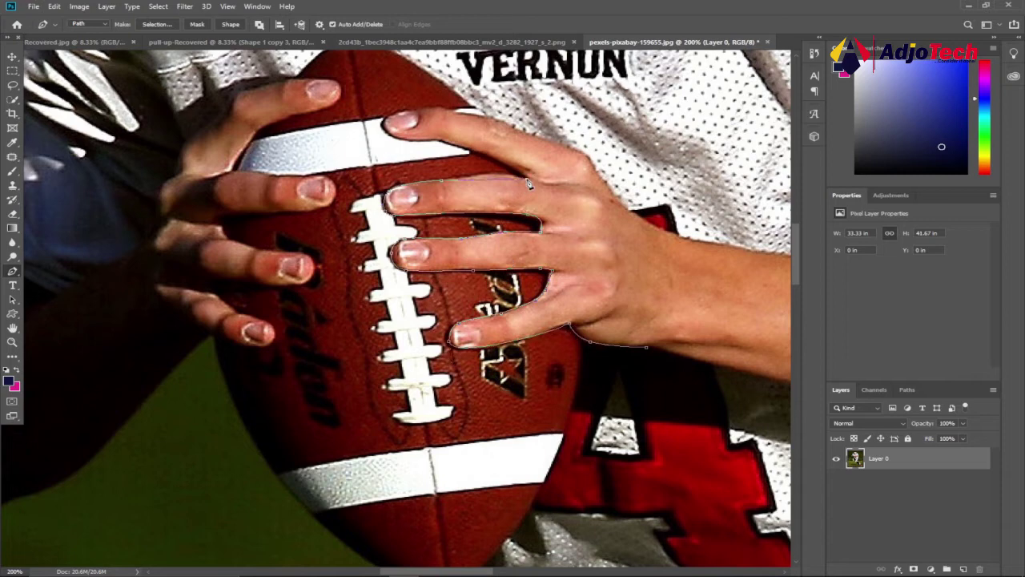
{"action": "left_click", "coordinate": [492, 180]}
{"action": "left_click_drag", "start_coordinate": [498, 180], "coordinate": [498, 173]}
Trace the path around the index finger from its underside over the tip to the knuckle, adjusting the curve
{"action": "left_click_drag", "start_coordinate": [484, 160], "coordinate": [495, 158]}
{"action": "left_click", "coordinate": [401, 112]}
{"action": "left_click_drag", "start_coordinate": [413, 120], "coordinate": [384, 126]}
{"action": "left_click", "coordinate": [558, 142]}
{"action": "left_click", "coordinate": [445, 120]}
{"action": "left_click_drag", "start_coordinate": [444, 121], "coordinate": [452, 112]}
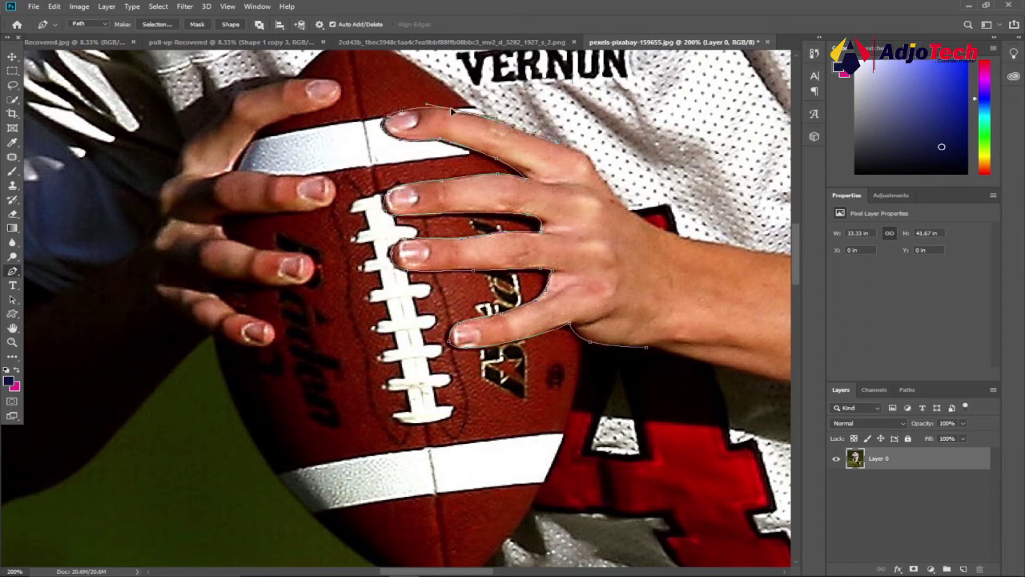
Continue the path over the index knuckle and down across the back of the hand, closing it at its starting anchor
{"action": "left_click", "coordinate": [537, 135]}
{"action": "left_click", "coordinate": [622, 200]}
{"action": "left_click_drag", "start_coordinate": [576, 159], "coordinate": [586, 157]}
{"action": "left_click", "coordinate": [414, 112]}
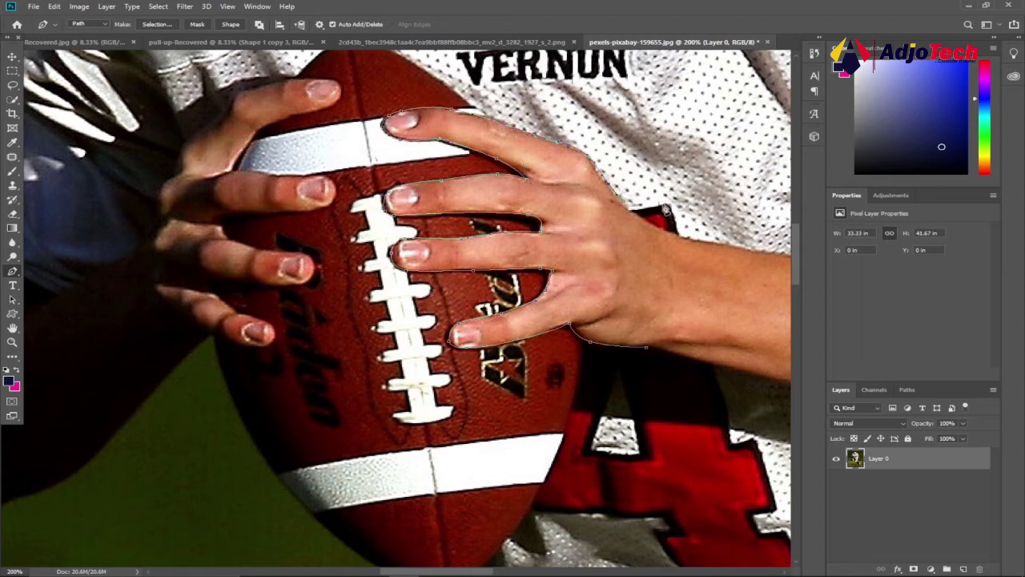
{"action": "left_click", "coordinate": [647, 348]}
Convert the closed path into a new anti-aliased selection with a feather radius of 0 pixels
{"action": "right_click", "coordinate": [560, 195]}
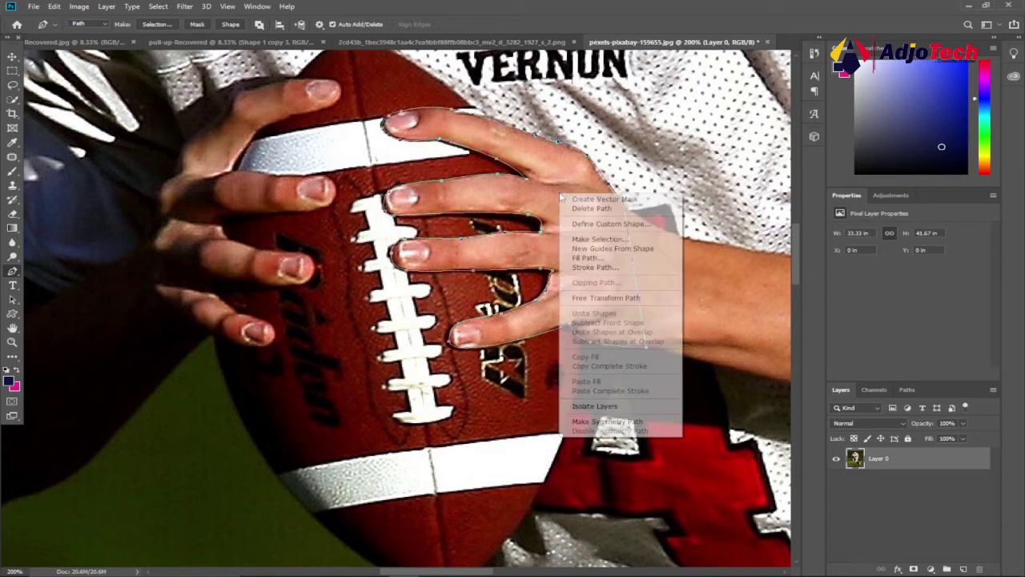
{"action": "left_click", "coordinate": [597, 238]}
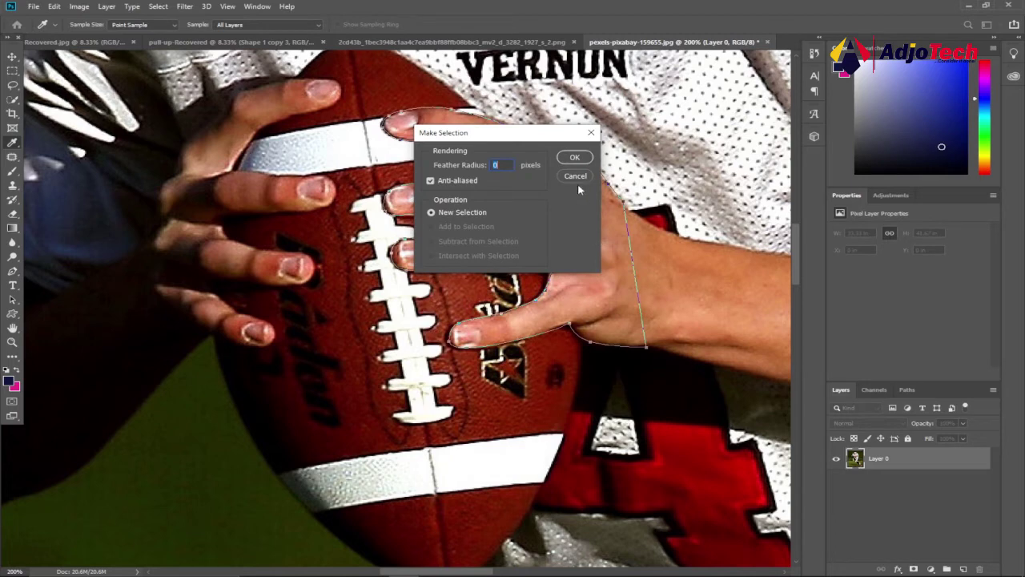
{"action": "left_click", "coordinate": [574, 157]}
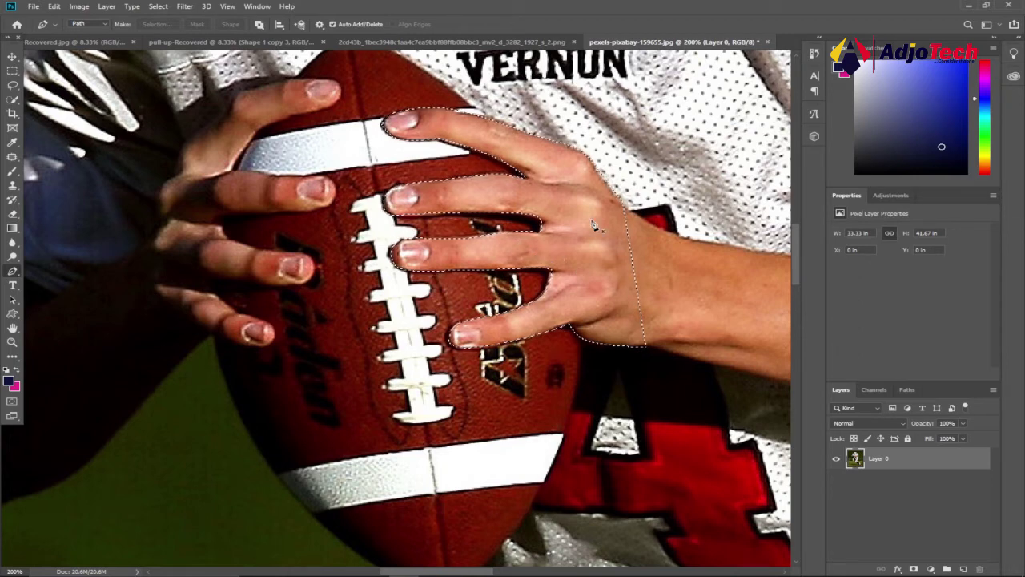
Copy the selected hand from the photo and paste it in place on its own layer
{"action": "left_click", "coordinate": [53, 6]}
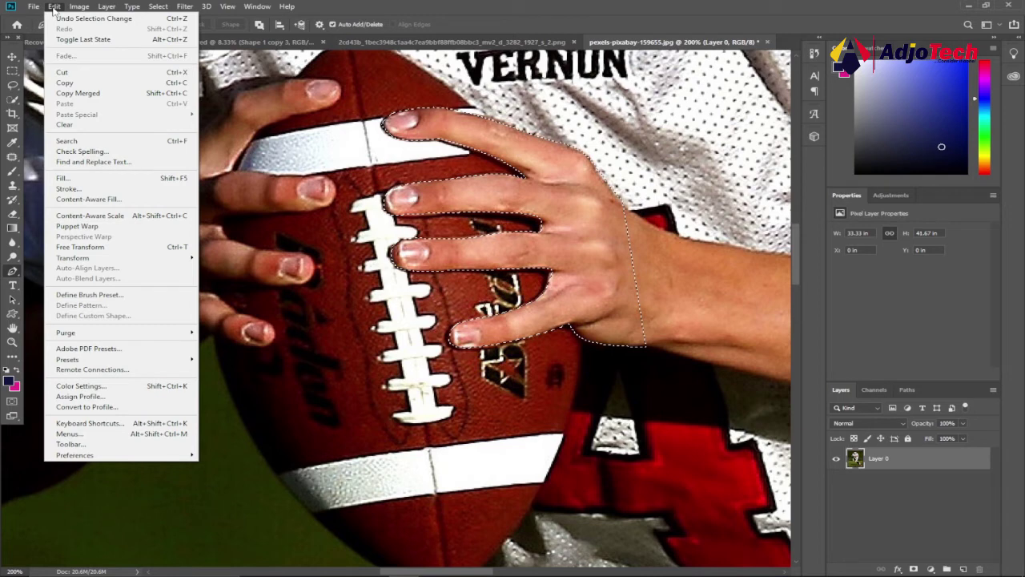
{"action": "left_click", "coordinate": [73, 83]}
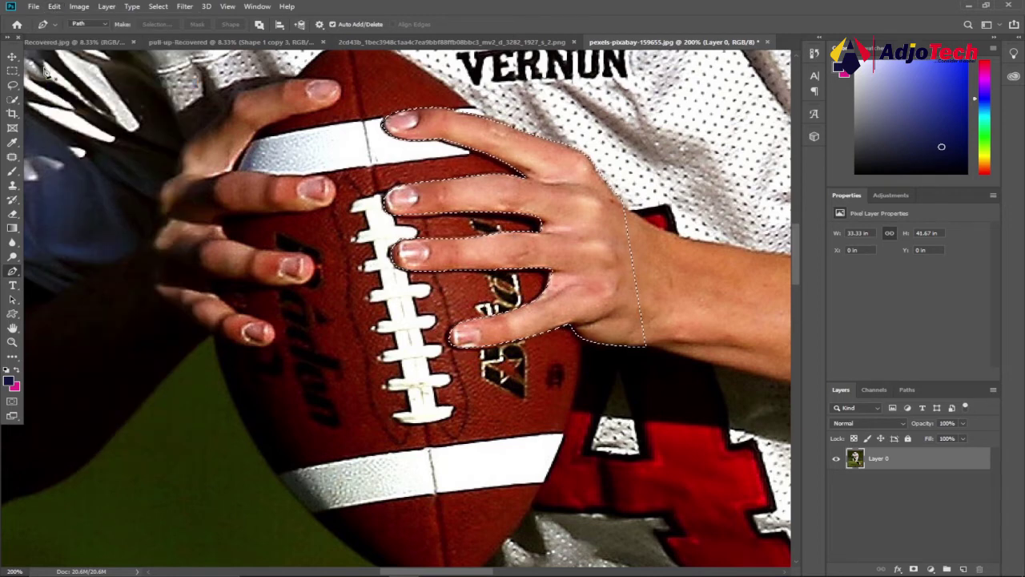
{"action": "left_click", "coordinate": [54, 7]}
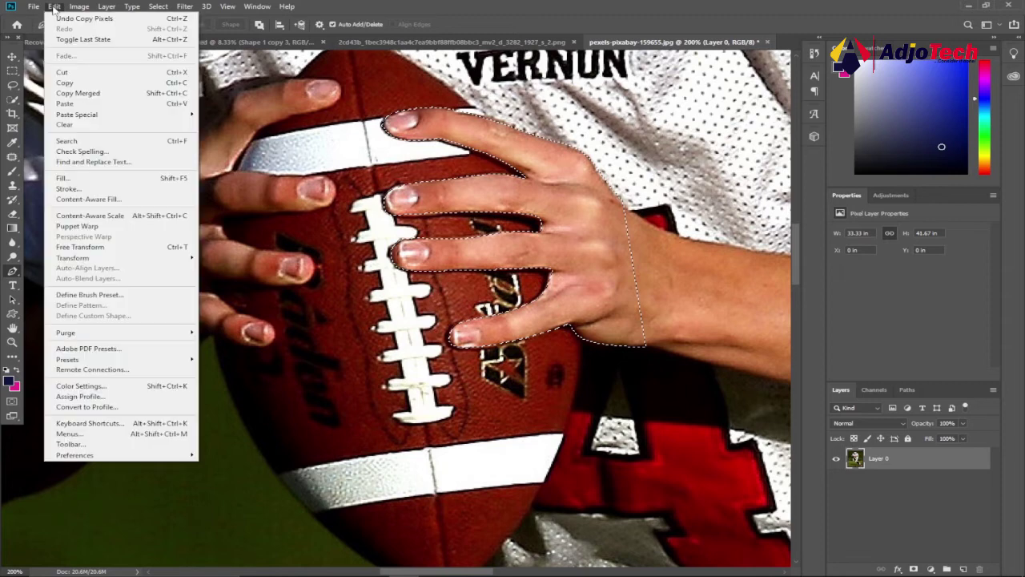
{"action": "mouse_move", "coordinate": [86, 116]}
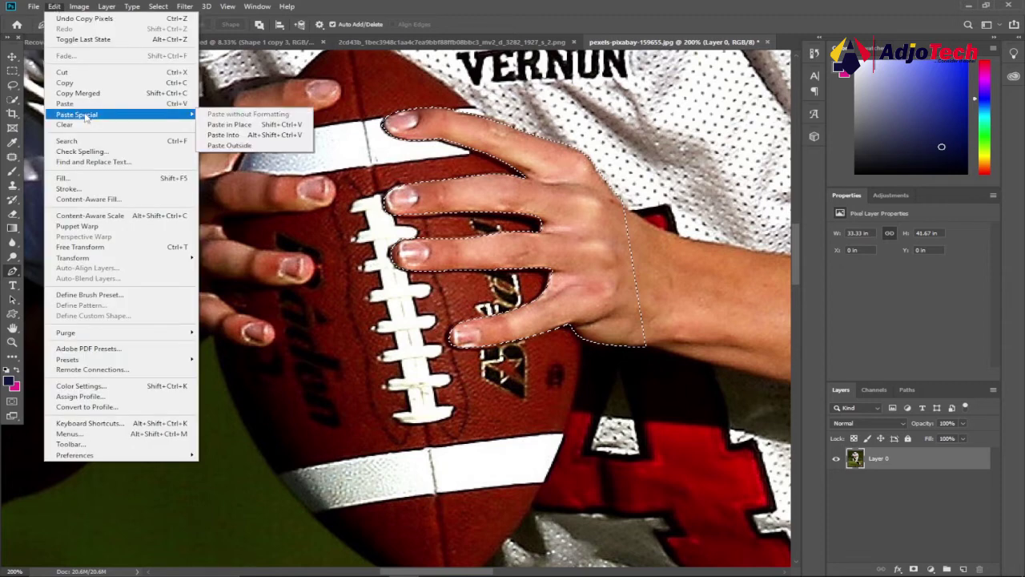
{"action": "left_click", "coordinate": [228, 125]}
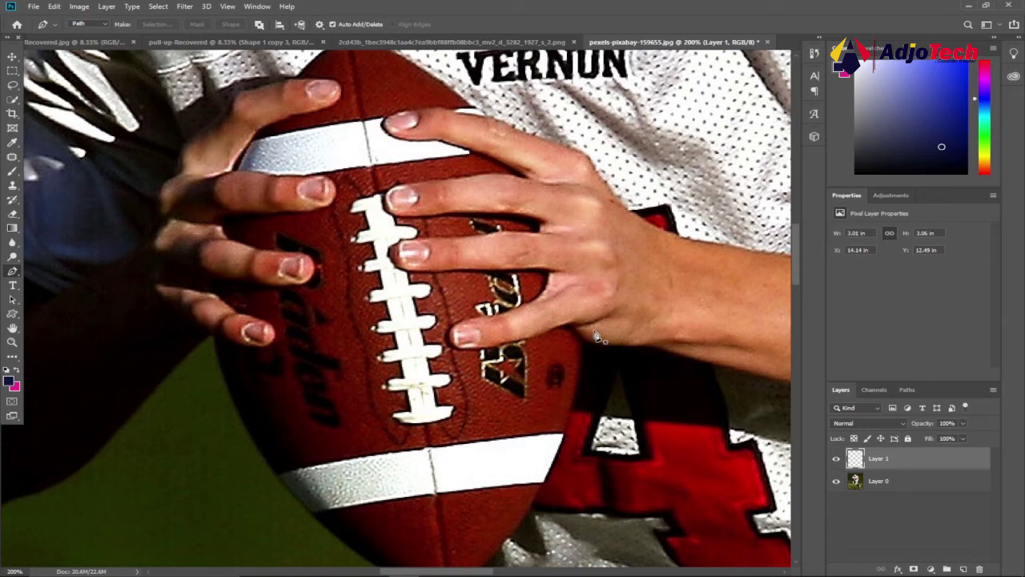
On Layer 0, start a Pen path around the little finger of the player's right hand, fitting the curve at its tip
{"action": "left_click", "coordinate": [911, 483]}
{"action": "left_click", "coordinate": [912, 484]}
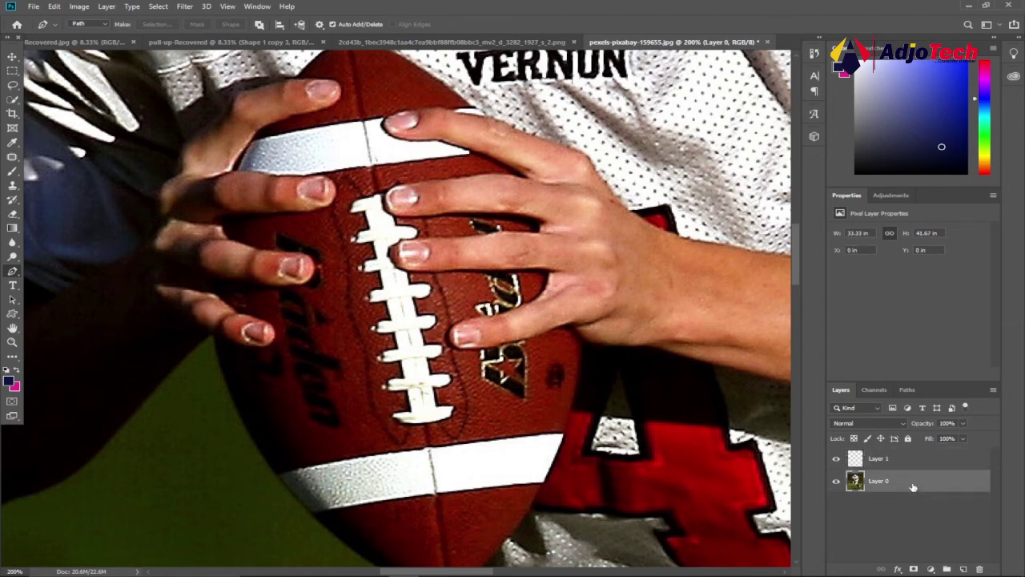
{"action": "left_click", "coordinate": [202, 333]}
{"action": "mouse_move", "coordinate": [258, 347]}
{"action": "left_mouse_down"}
{"action": "mouse_move", "coordinate": [276, 346]}
{"action": "mouse_move", "coordinate": [260, 346]}
{"action": "left_mouse_up"}
{"action": "left_click", "coordinate": [238, 312]}
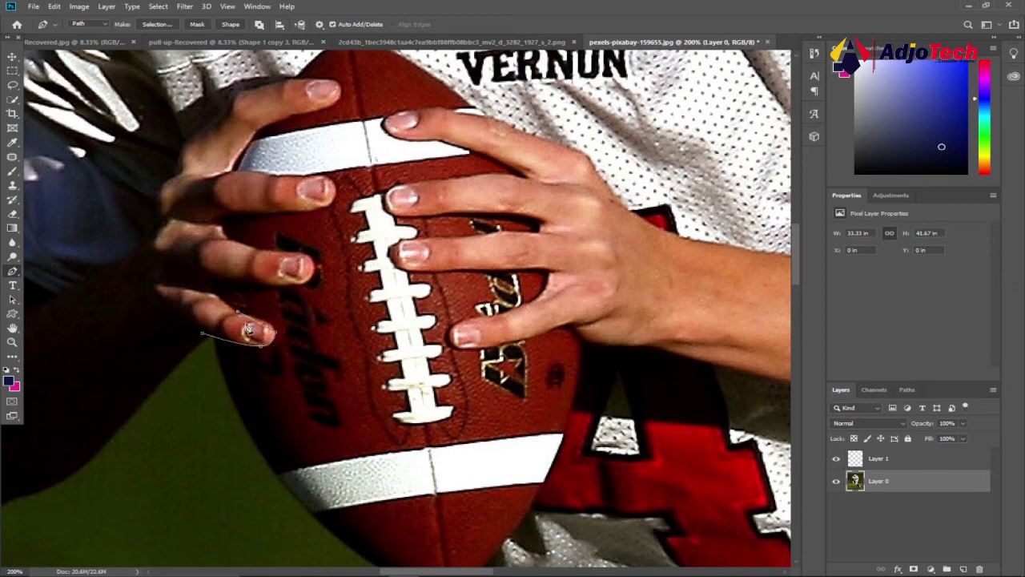
{"action": "left_click_drag", "start_coordinate": [246, 325], "coordinate": [264, 321]}
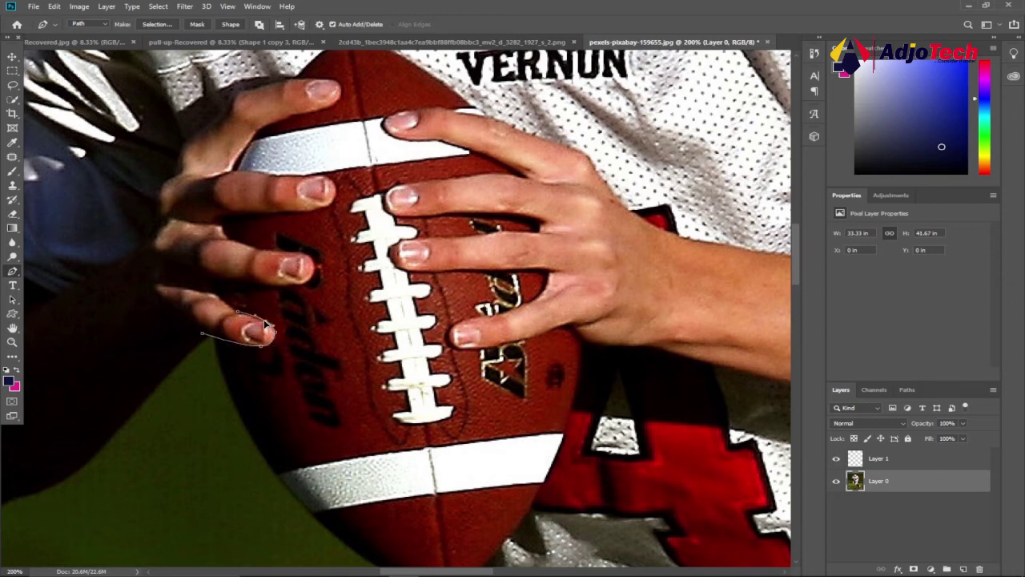
Extend the path through the gap above the little finger and around the ring finger to its upper edge
{"action": "left_click", "coordinate": [211, 291]}
{"action": "left_click_drag", "start_coordinate": [217, 281], "coordinate": [243, 283]}
{"action": "left_click_drag", "start_coordinate": [313, 263], "coordinate": [304, 288]}
{"action": "left_click_drag", "start_coordinate": [251, 249], "coordinate": [302, 253]}
{"action": "left_click", "coordinate": [250, 249]}
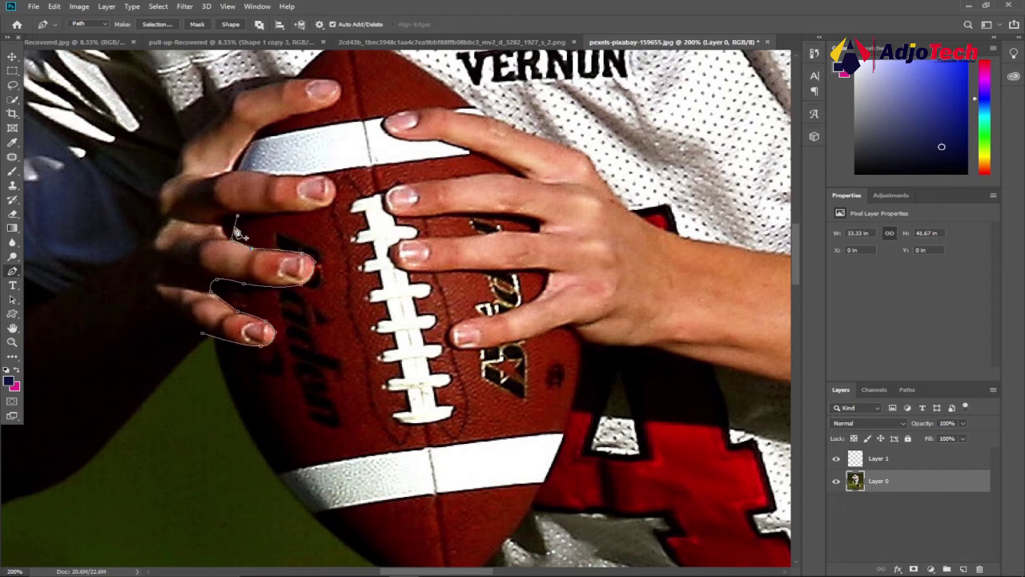
Trace the path around the middle finger and the index finger, ending along the index finger's upper edge
{"action": "left_click_drag", "start_coordinate": [222, 218], "coordinate": [238, 216]}
{"action": "left_click_drag", "start_coordinate": [310, 197], "coordinate": [325, 208]}
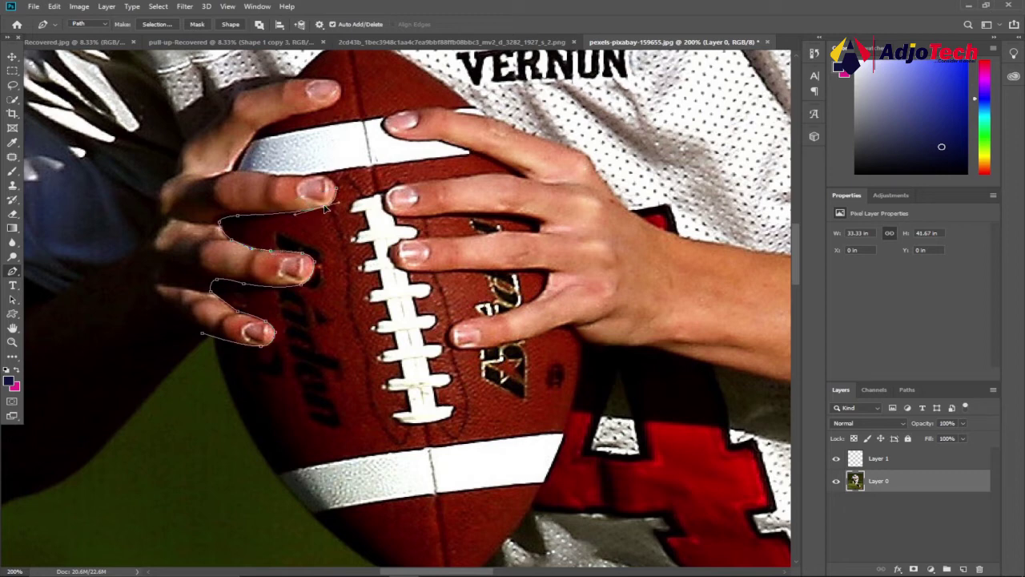
{"action": "left_click", "coordinate": [233, 172]}
{"action": "left_click", "coordinate": [255, 131]}
{"action": "left_click", "coordinate": [340, 81]}
{"action": "left_click", "coordinate": [284, 78]}
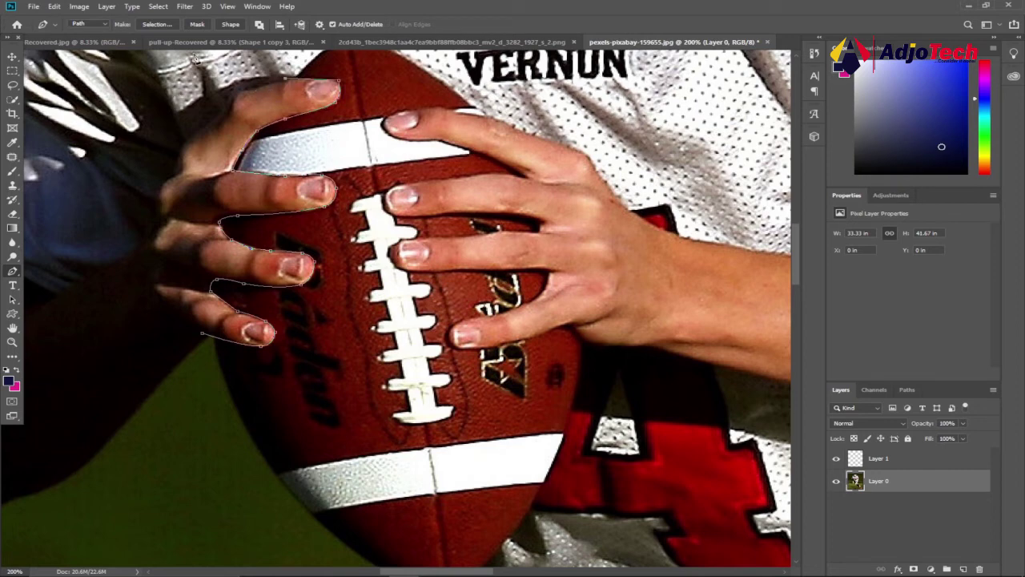
Run the path loosely around the back of the right hand and close it below the little finger
{"action": "left_click", "coordinate": [127, 84]}
{"action": "left_click", "coordinate": [104, 153]}
{"action": "left_click", "coordinate": [82, 272]}
{"action": "left_click", "coordinate": [109, 305]}
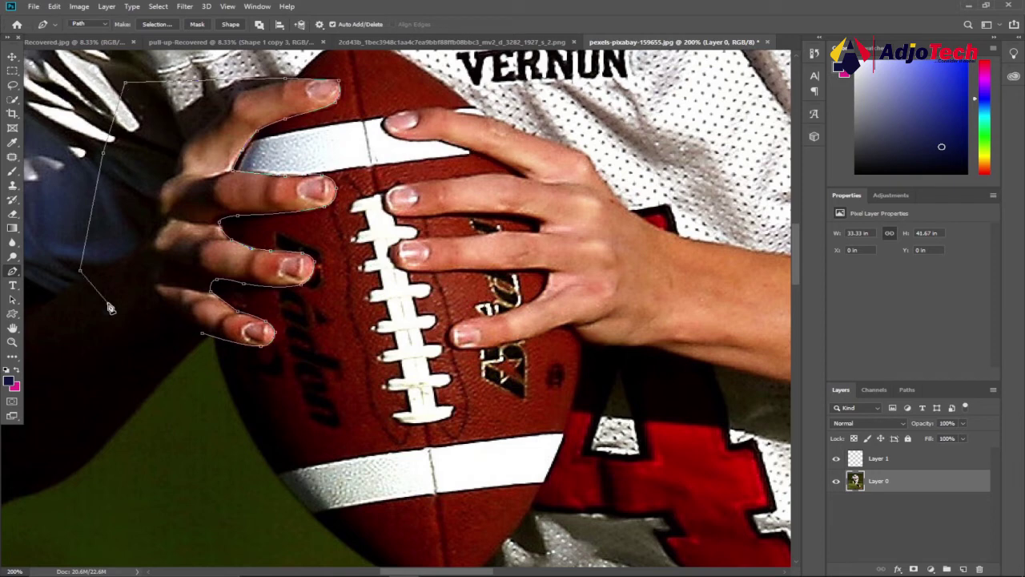
{"action": "left_click", "coordinate": [146, 317]}
{"action": "left_click", "coordinate": [203, 338]}
Turn the right-hand path into a new selection with 0 pixels feather and anti-aliasing
{"action": "right_click", "coordinate": [161, 167]}
{"action": "left_click", "coordinate": [200, 209]}
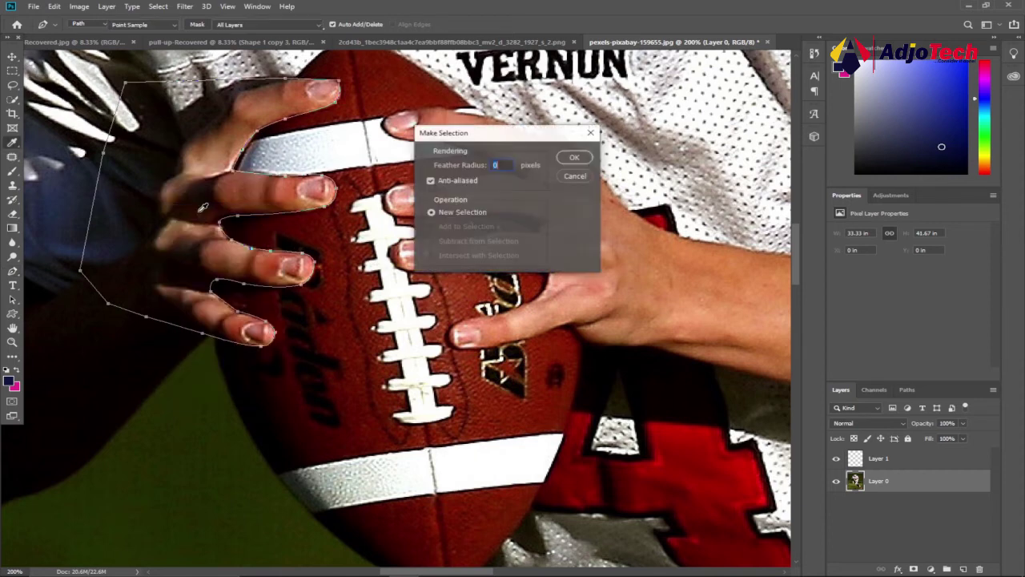
{"action": "left_click", "coordinate": [572, 158]}
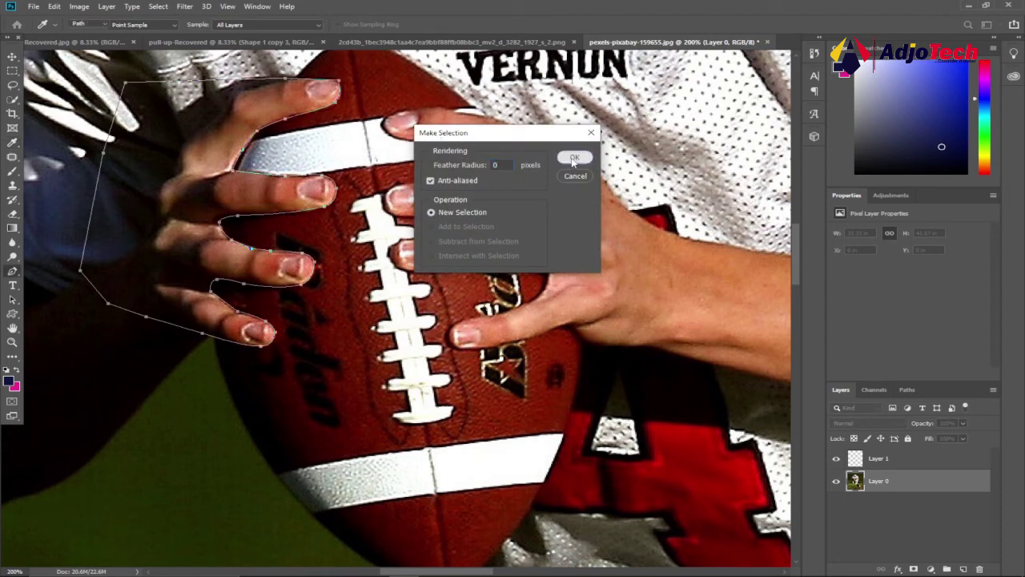
Copy the selected right-hand fingers and paste them in place on a separate layer
{"action": "left_click", "coordinate": [54, 7]}
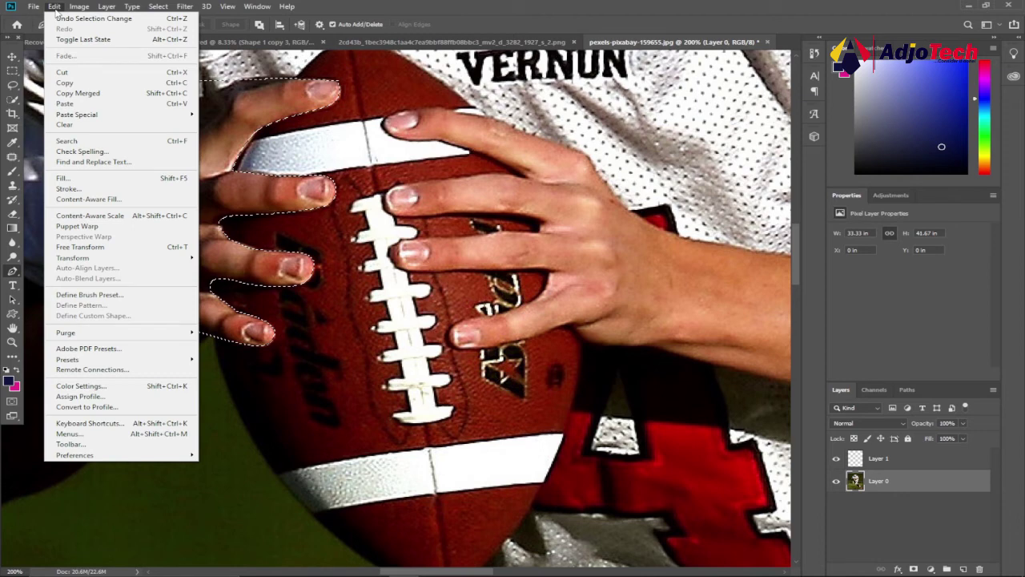
{"action": "left_click", "coordinate": [73, 83]}
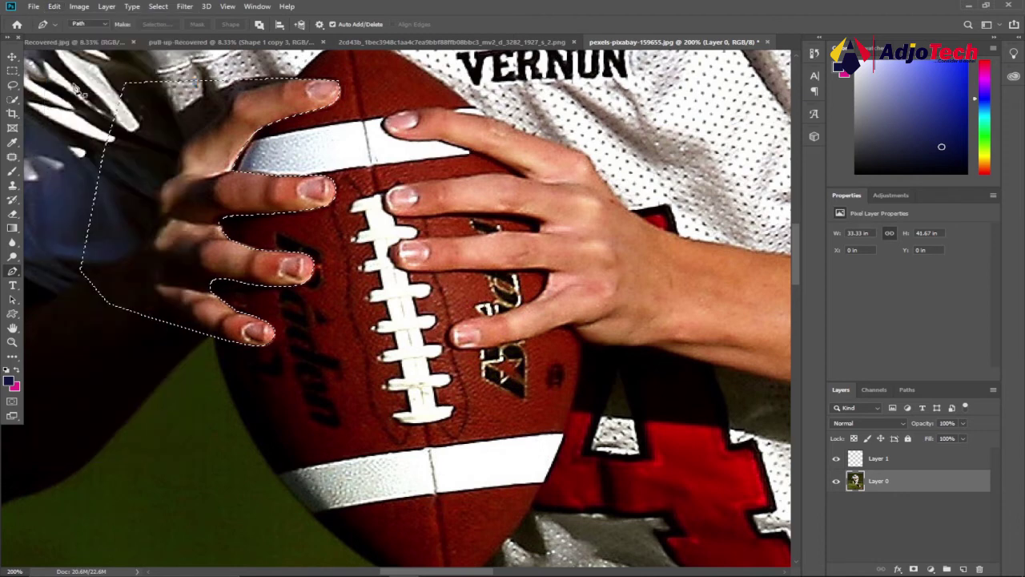
{"action": "left_click", "coordinate": [54, 7]}
{"action": "mouse_move", "coordinate": [100, 117]}
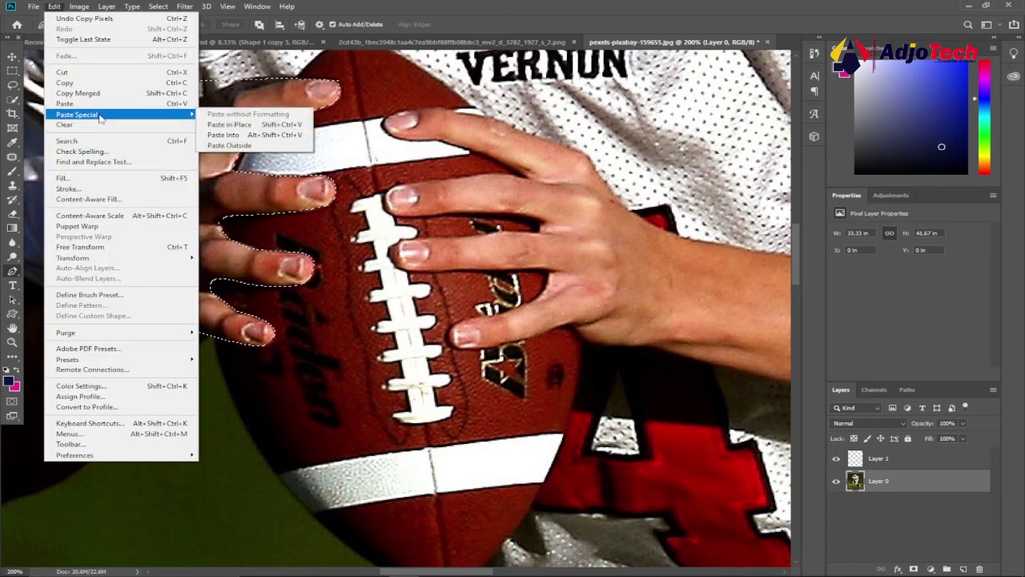
{"action": "left_click", "coordinate": [233, 124]}
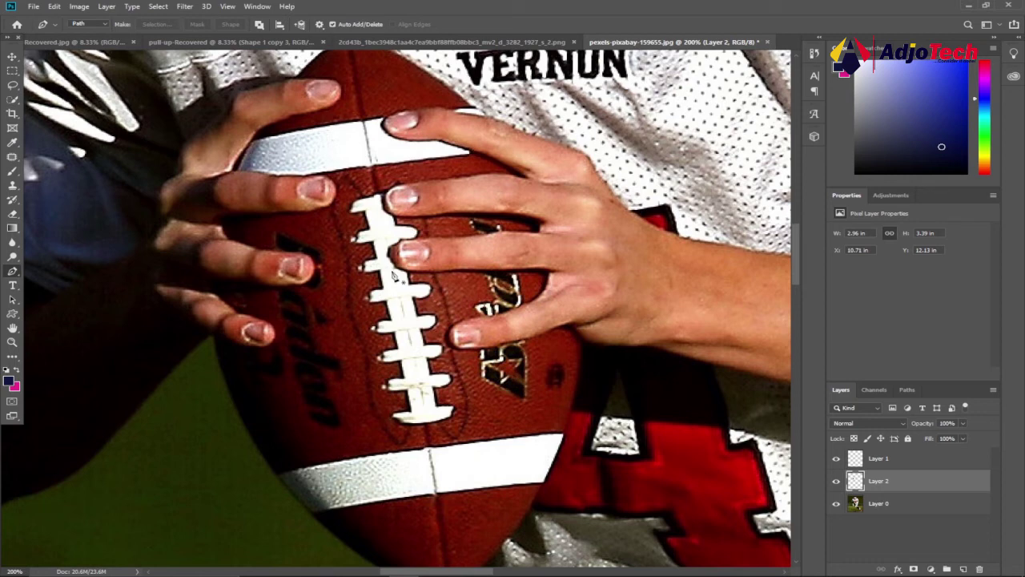
Bring the watermelon from its PNG document into the player photo and rotate it upright to about -92°
{"action": "key", "text": "z"}
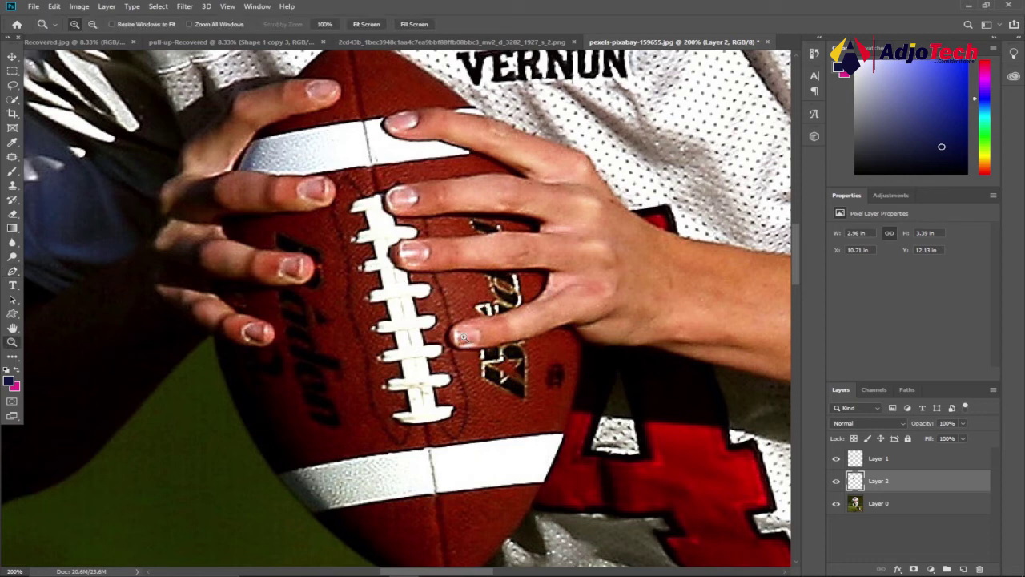
{"action": "key", "text": "alt"}
{"action": "left_click", "coordinate": [459, 308], "text": "alt"}
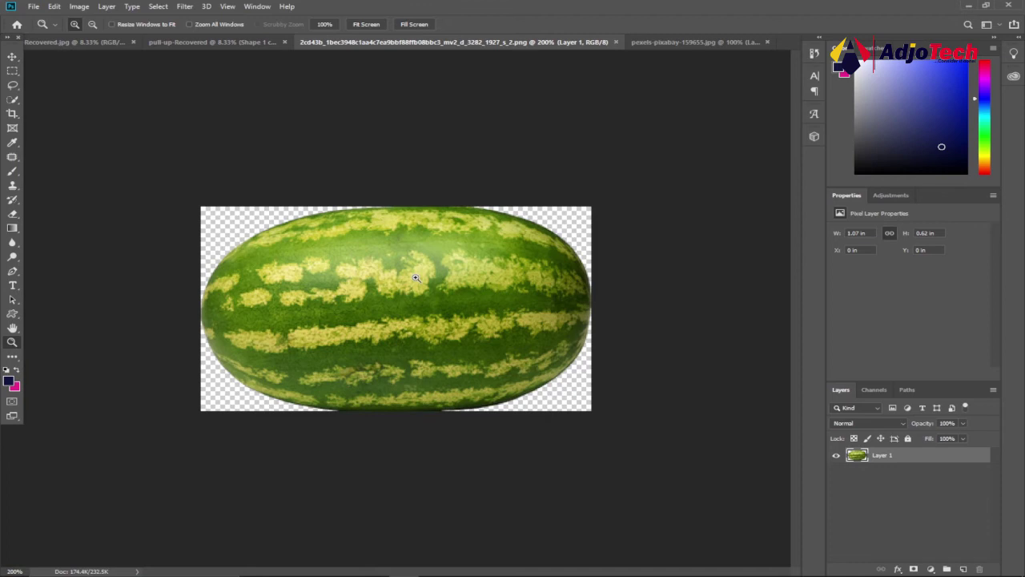
{"action": "left_click", "coordinate": [12, 57]}
{"action": "left_click_drag", "start_coordinate": [404, 295], "coordinate": [450, 243]}
{"action": "left_click_drag", "start_coordinate": [556, 186], "coordinate": [371, 158]}
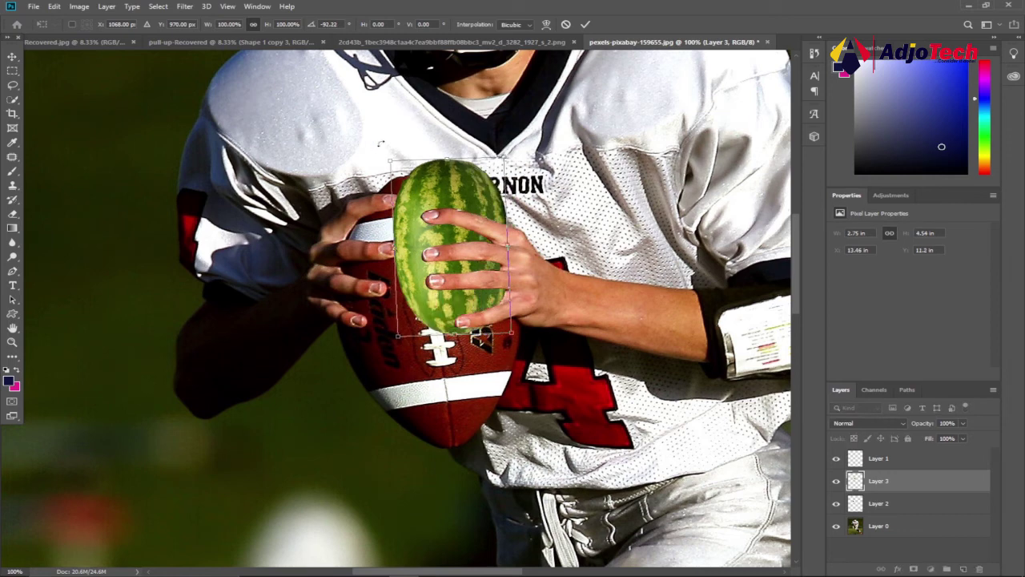
Move the watermelon over the football and scale it to about 160% so it covers the ball, then apply the transform
{"action": "left_click_drag", "start_coordinate": [413, 189], "coordinate": [373, 199]}
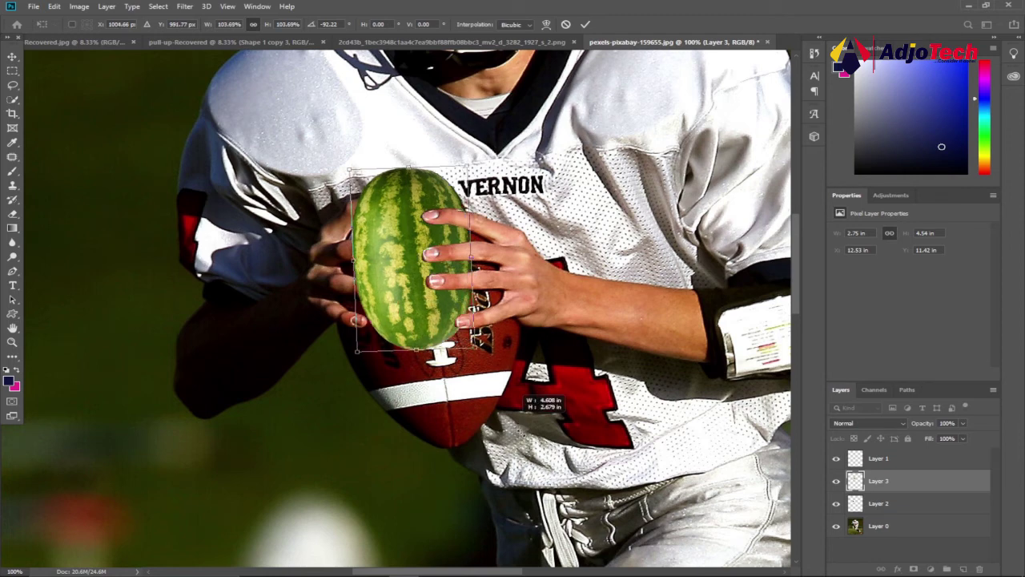
{"action": "left_click_drag", "start_coordinate": [467, 343], "coordinate": [532, 430]}
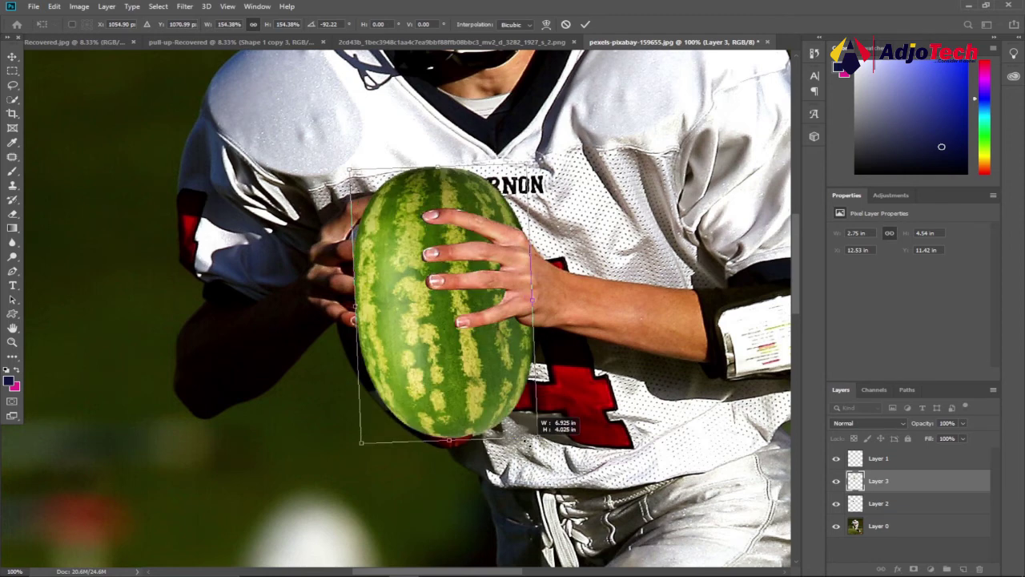
{"action": "left_click_drag", "start_coordinate": [531, 430], "coordinate": [538, 450]}
{"action": "left_click_drag", "start_coordinate": [417, 313], "coordinate": [399, 321]}
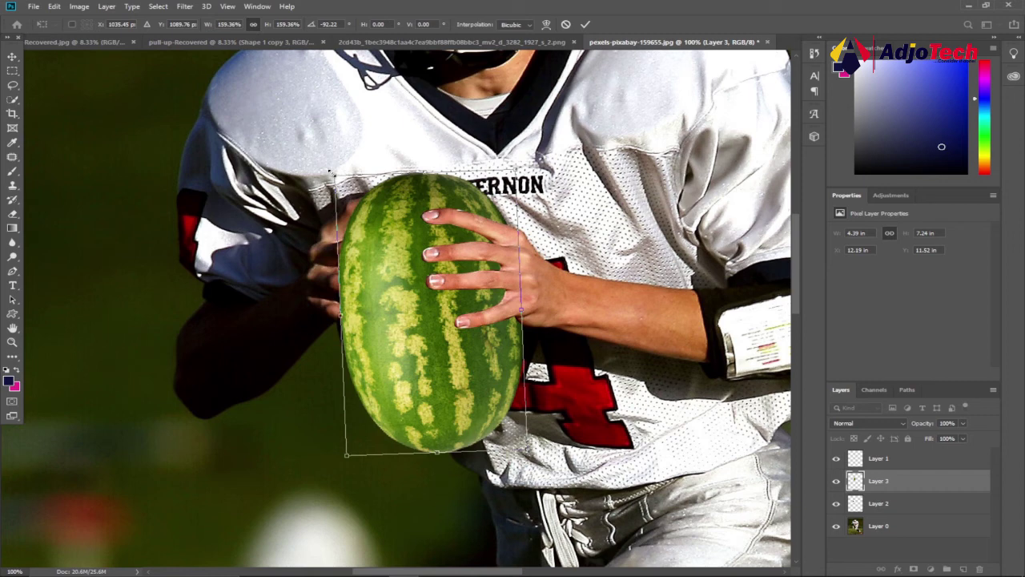
{"action": "left_click_drag", "start_coordinate": [329, 172], "coordinate": [328, 170]}
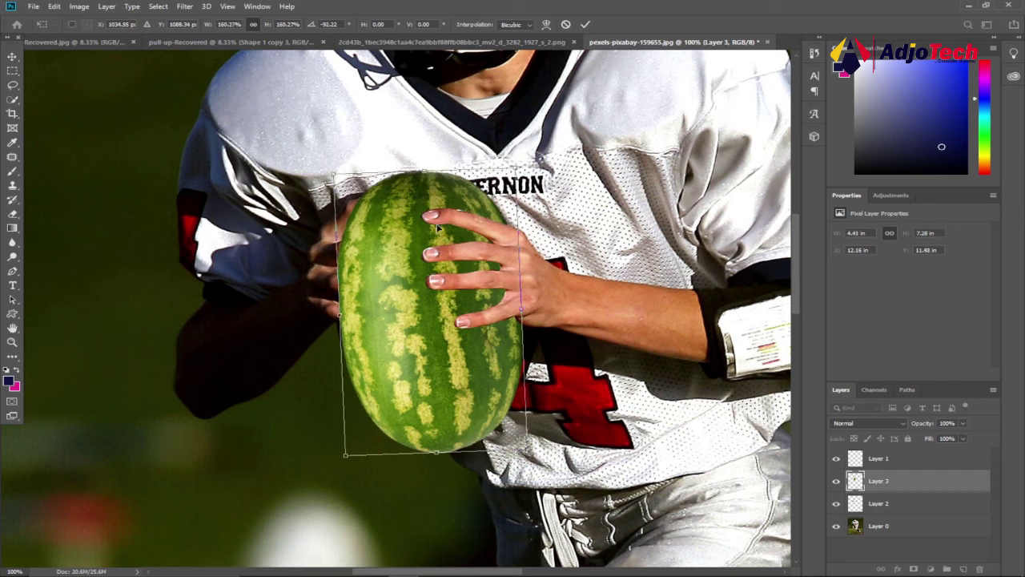
{"action": "left_click", "coordinate": [585, 26]}
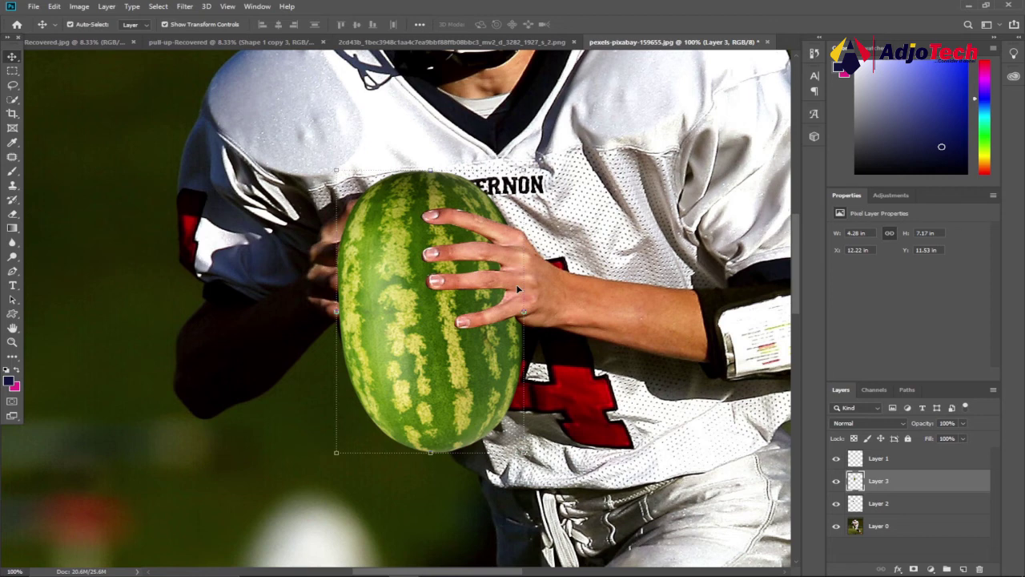
Move the watermelon layer below the right-hand fingers layer, Layer 2, in the stacking order
{"action": "left_click_drag", "start_coordinate": [921, 489], "coordinate": [919, 514]}
{"action": "left_click", "coordinate": [272, 470]}
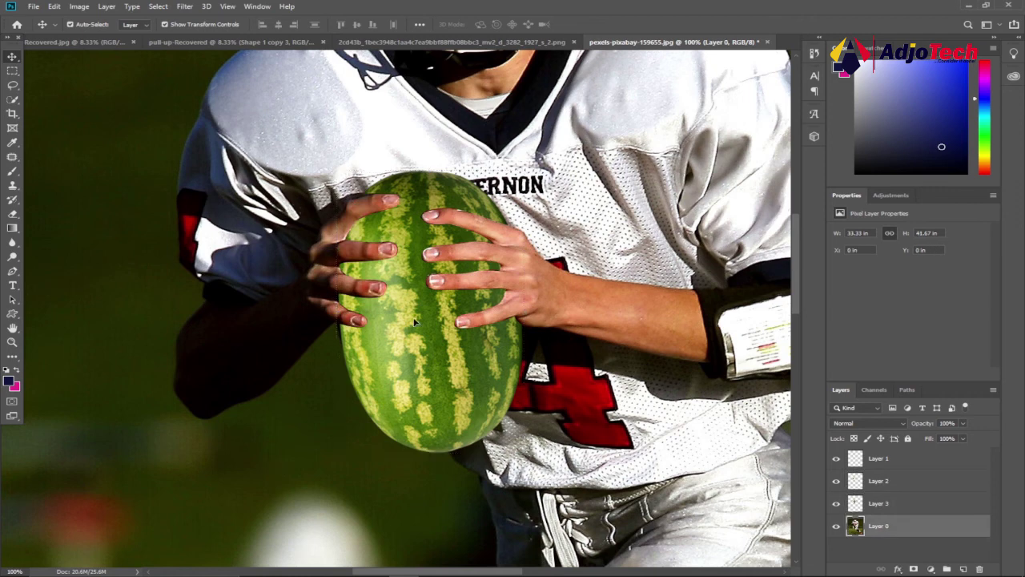
Zoom out to 25% and centre the whole photo to examine the finished composite
{"action": "left_click", "coordinate": [12, 342]}
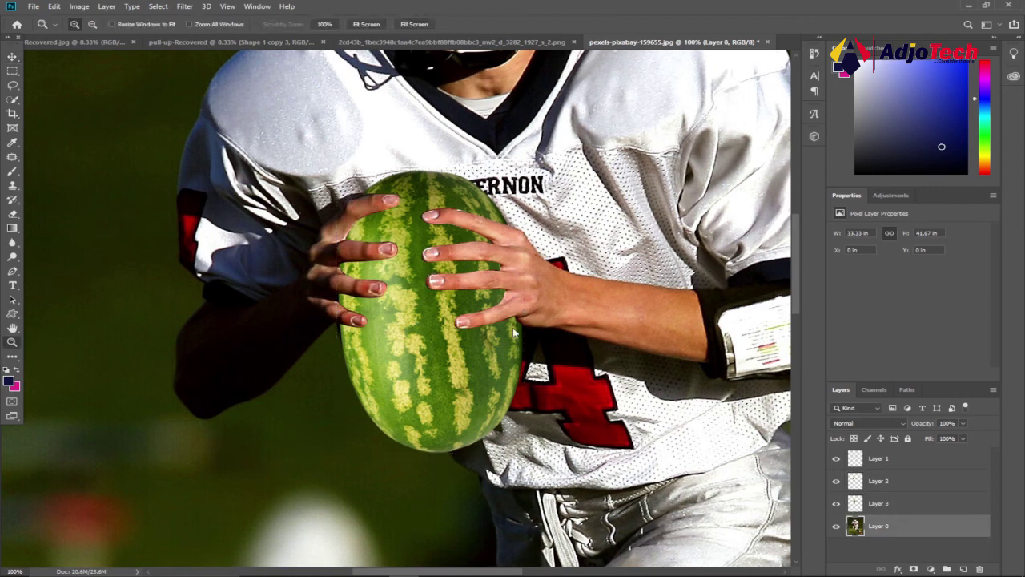
{"action": "left_click", "coordinate": [461, 293], "text": "alt"}
{"action": "left_click", "coordinate": [471, 293], "text": "alt"}
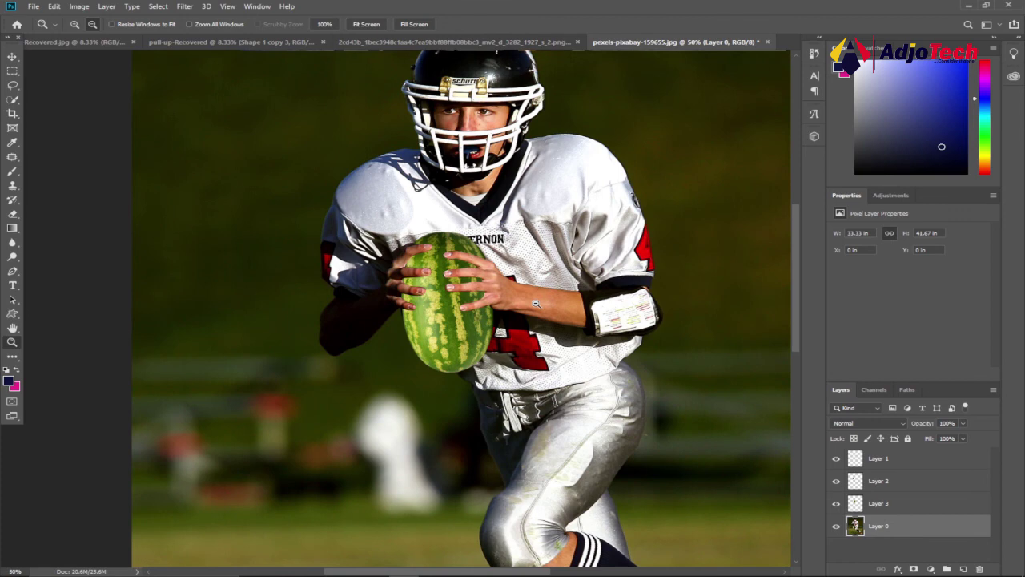
{"action": "left_click", "coordinate": [535, 304], "text": "alt"}
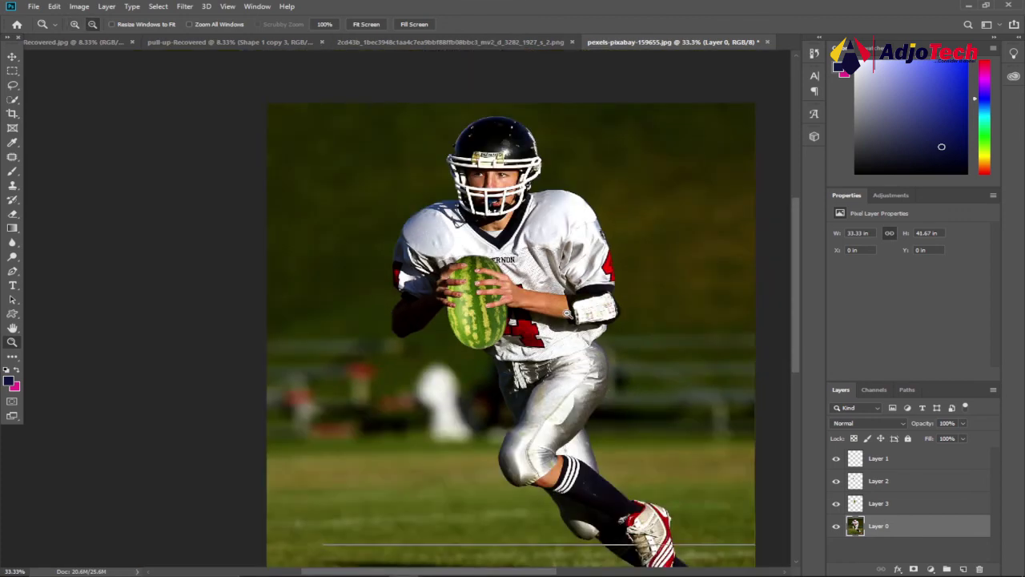
{"action": "left_click", "coordinate": [566, 312], "text": "alt"}
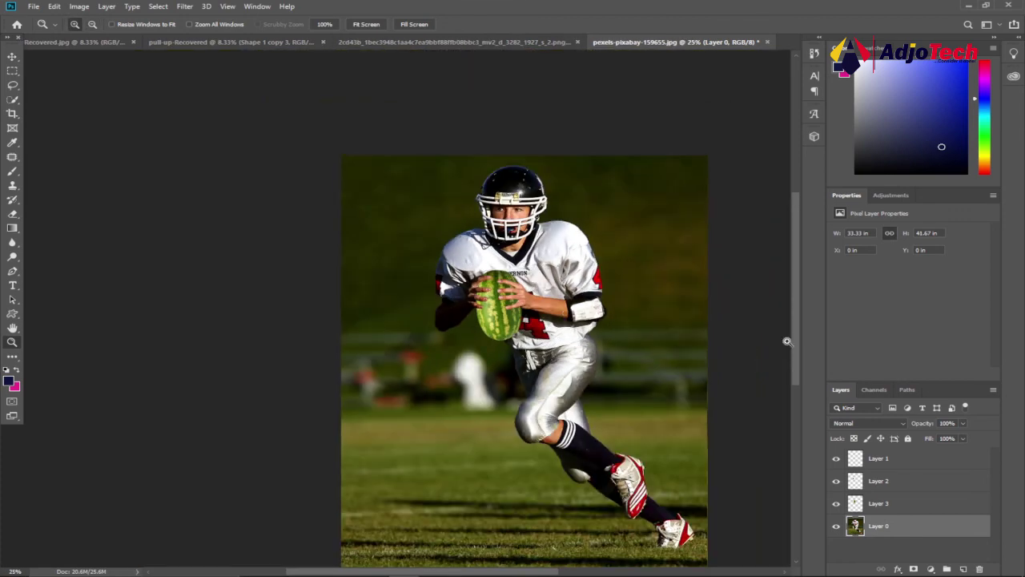
{"action": "scroll", "coordinate": [793, 348], "scroll_direction": "down", "scroll_amount": 2}
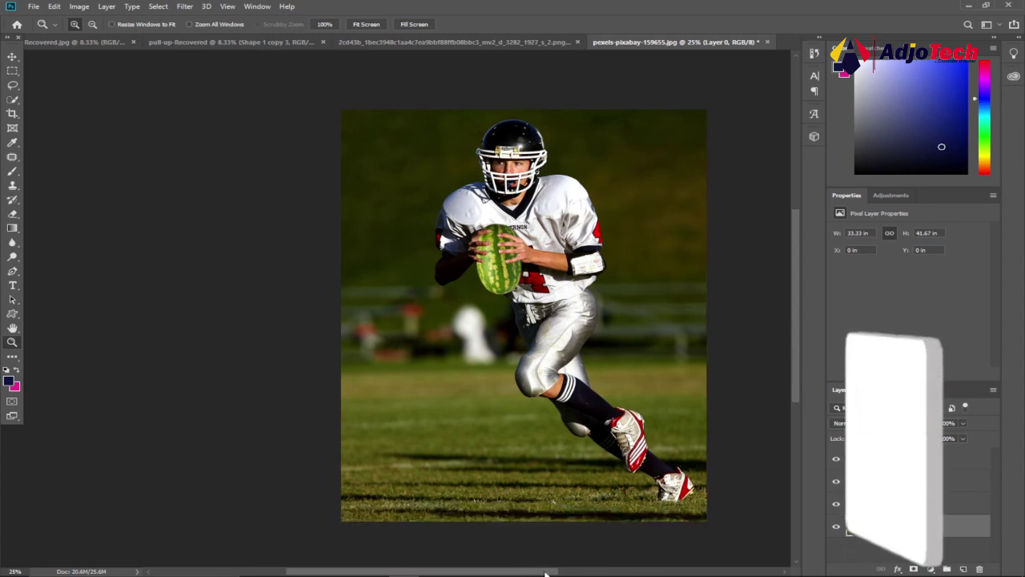
{"action": "left_click_drag", "start_coordinate": [545, 573], "coordinate": [568, 574]}
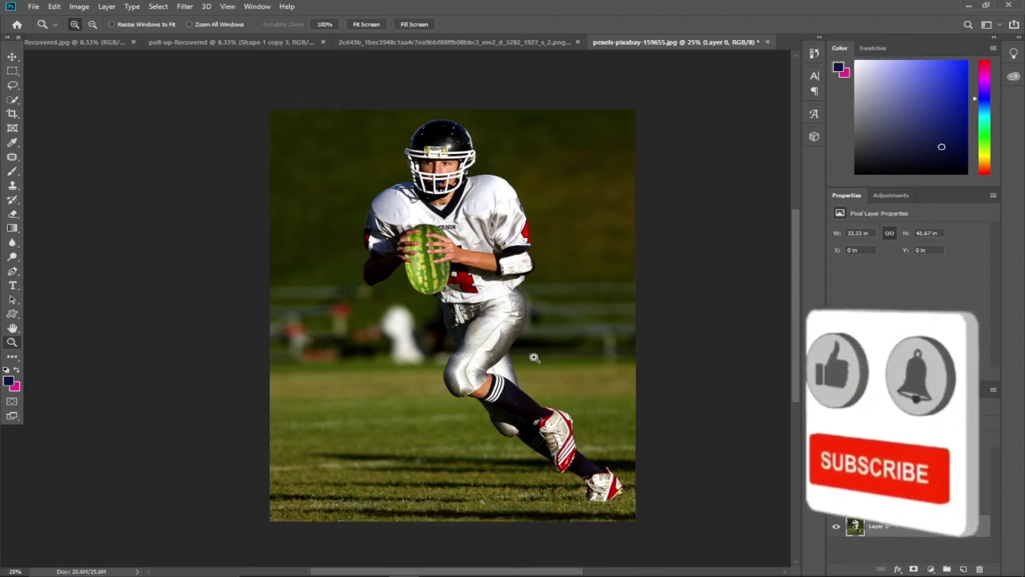